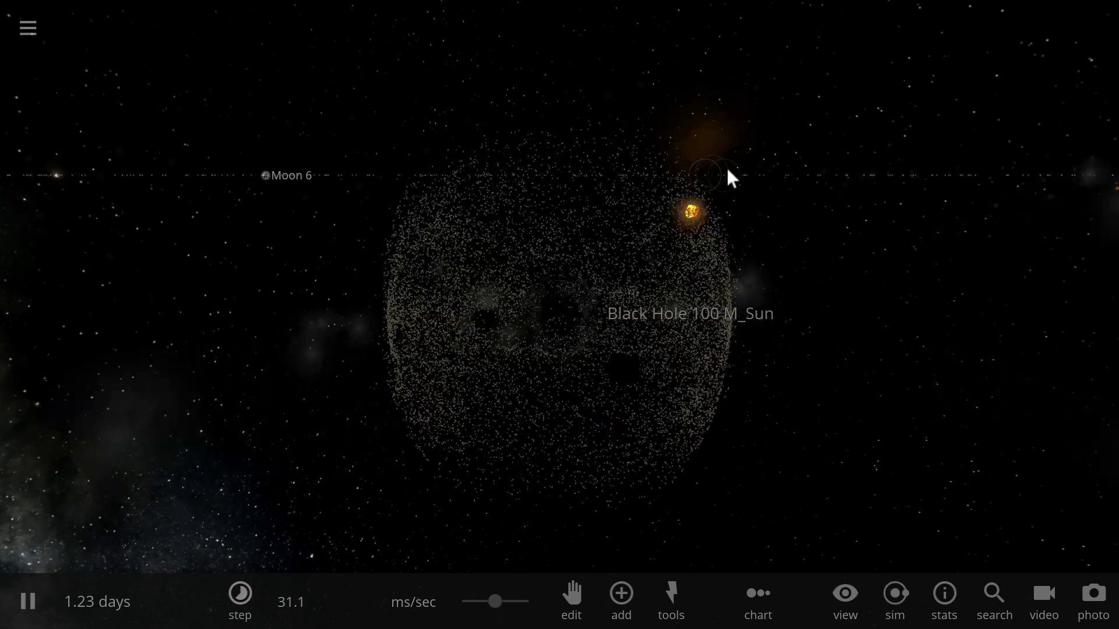
Inspect the properties of a ring fragment and of the Black Hole 100 M_Sun in the running simulation
left_click(727, 170)
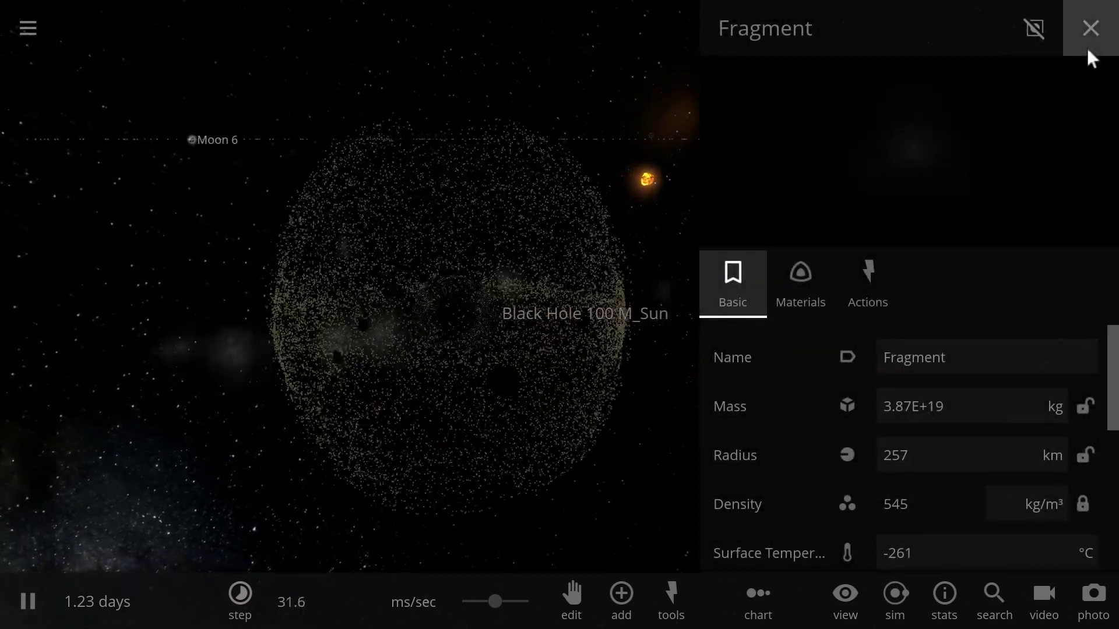
left_click(1087, 49)
left_click(567, 322)
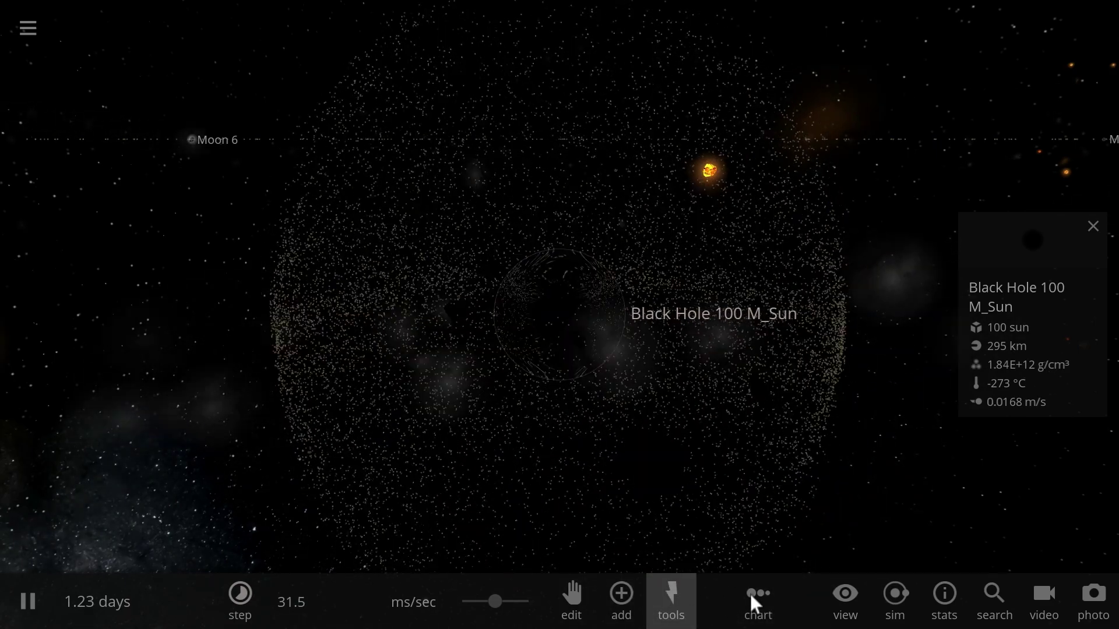
left_click(756, 597)
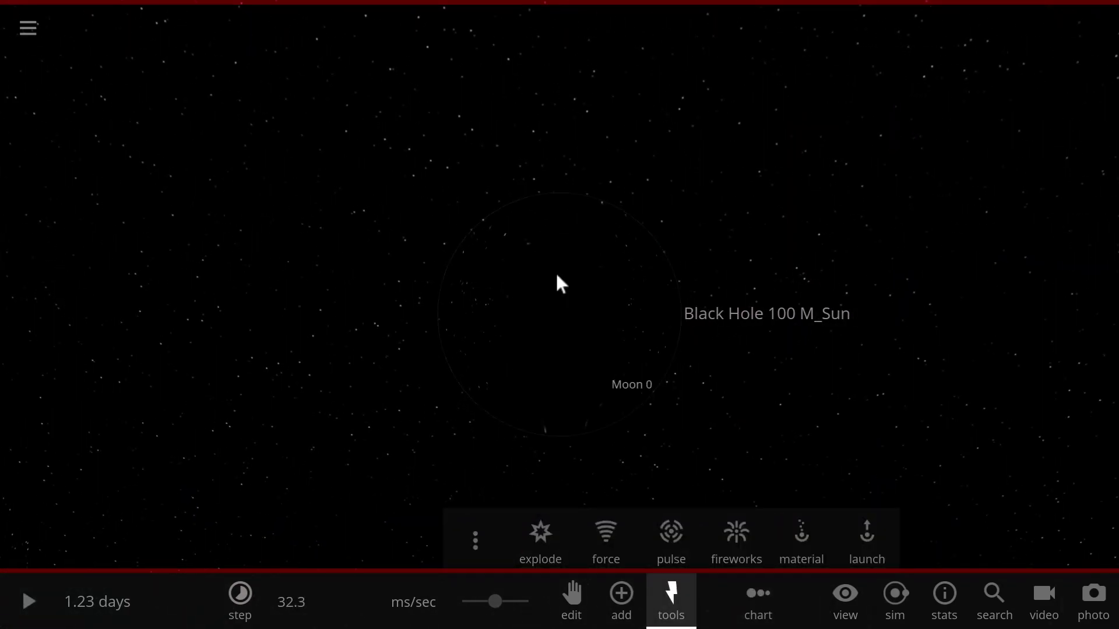
key("space")
left_click(542, 282)
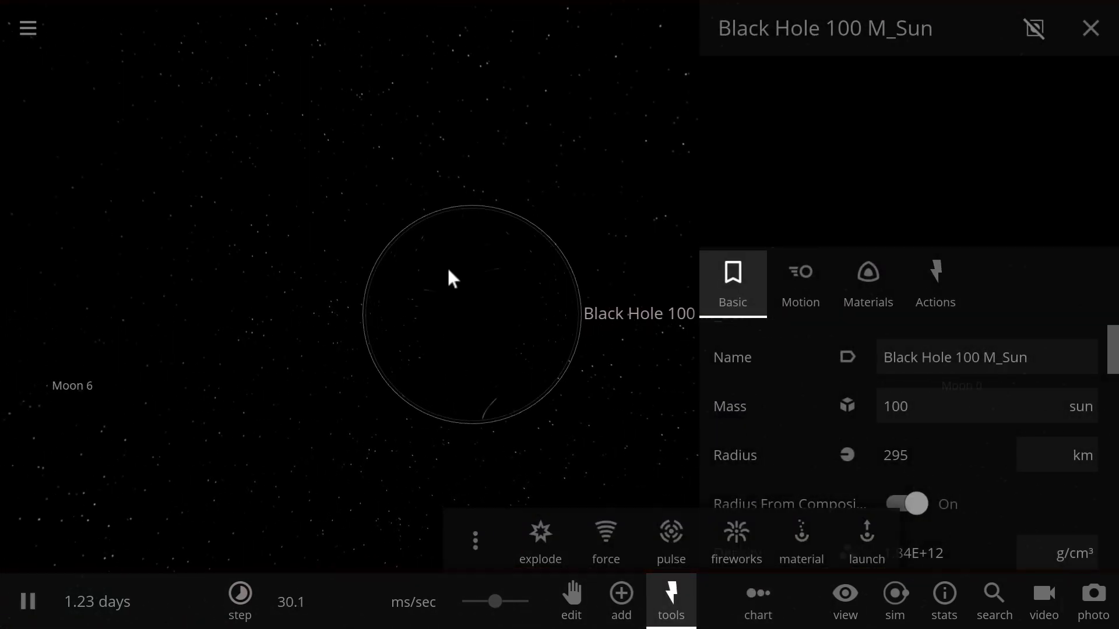
left_click(1088, 29)
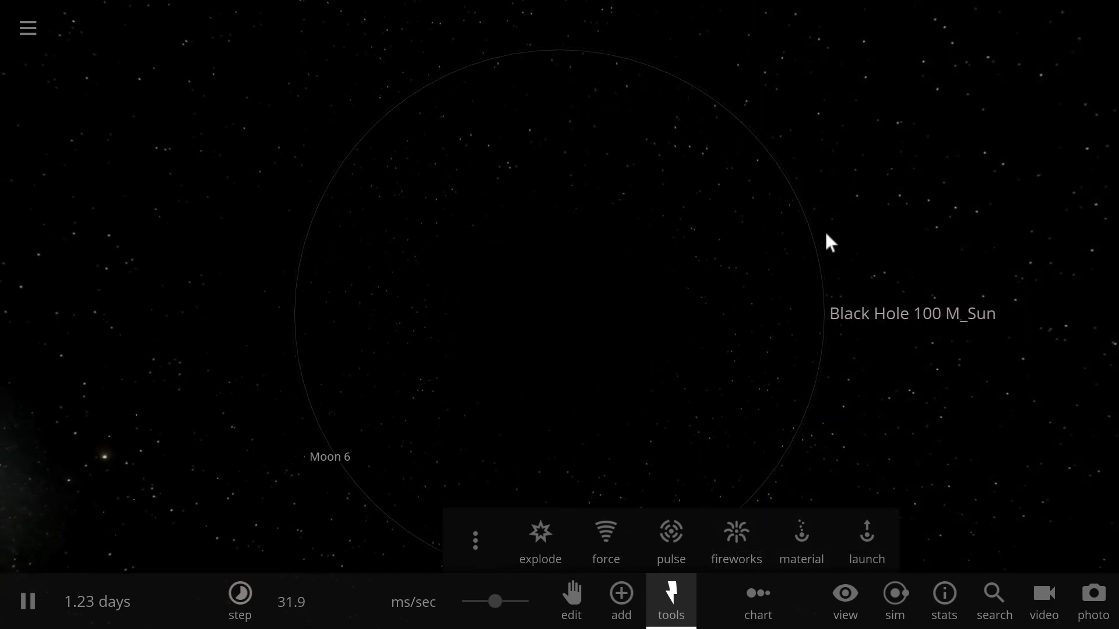
Examine the Black Hole 100 M_Sun from several angles and distances and check the properties of Moon 13
right_click_drag(826, 235, 703, 251)
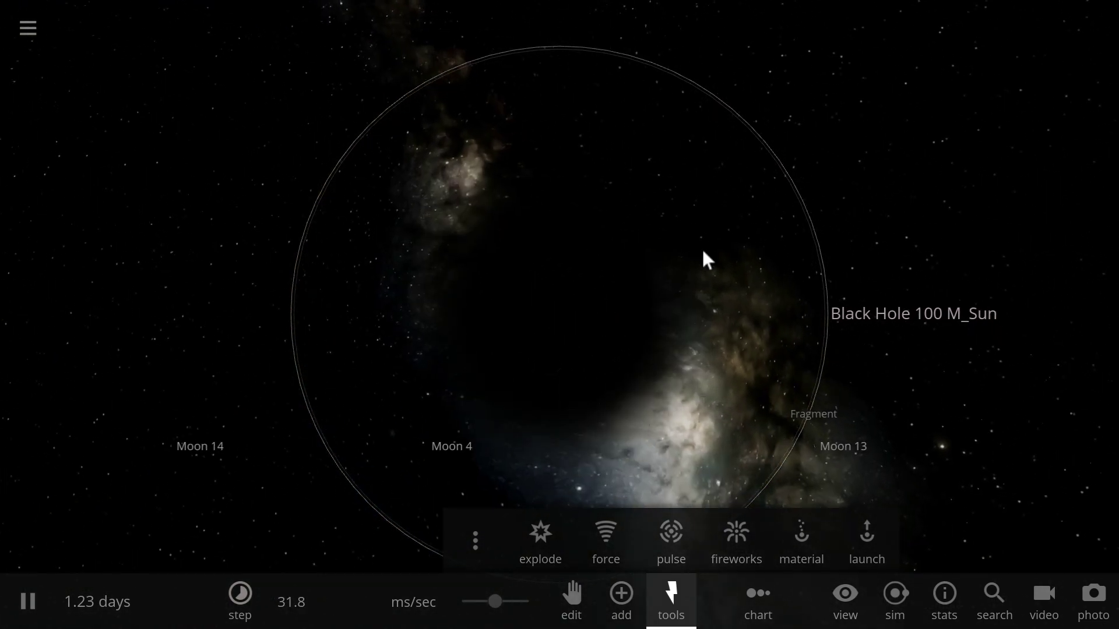
left_click_drag(702, 252, 574, 197)
left_click_drag(918, 194, 923, 218)
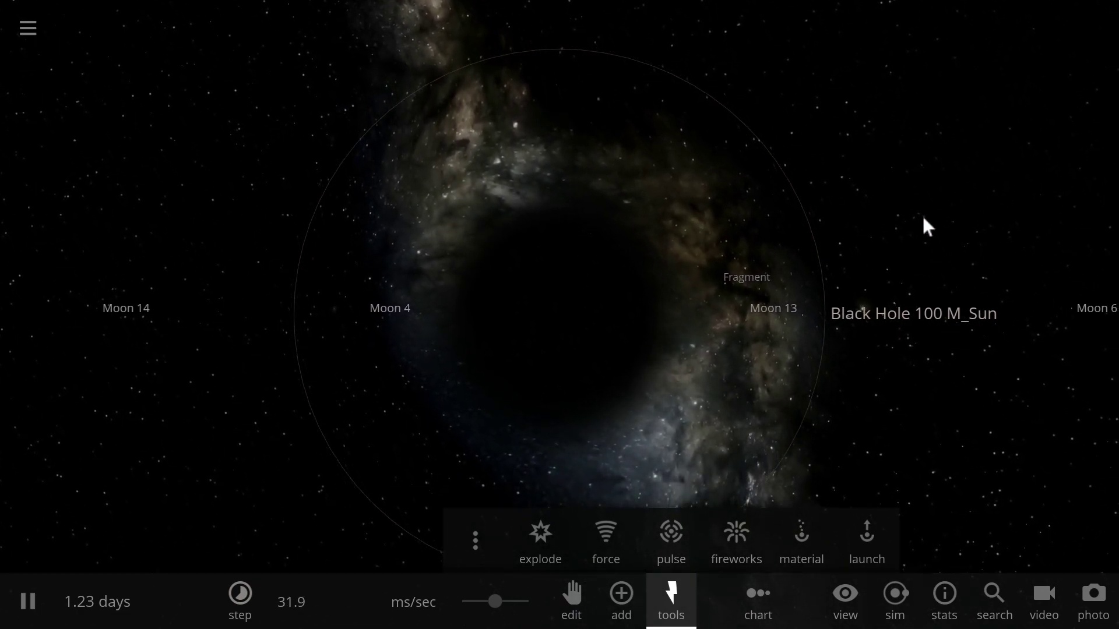
scroll(925, 223, "down", 3)
scroll(924, 227, "down", 2)
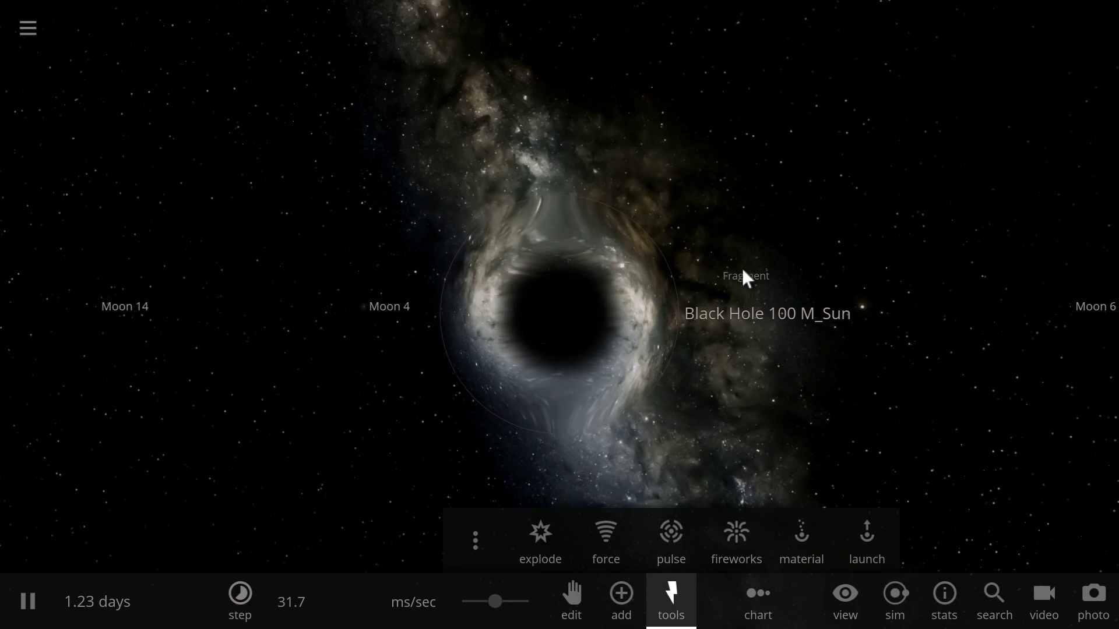
left_click(736, 189)
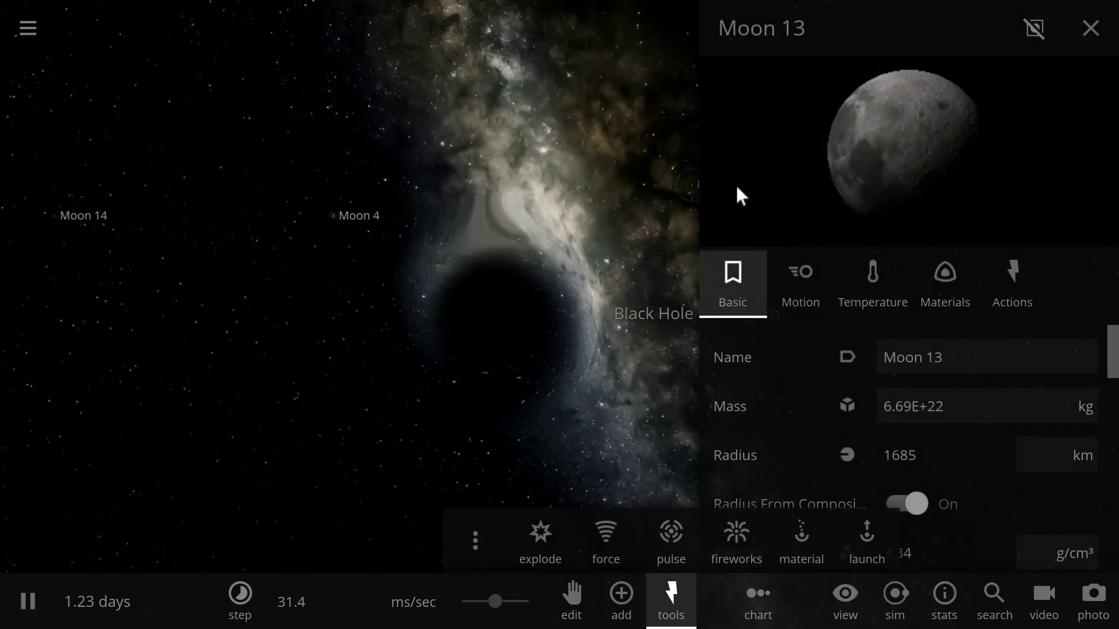
left_click(1091, 28)
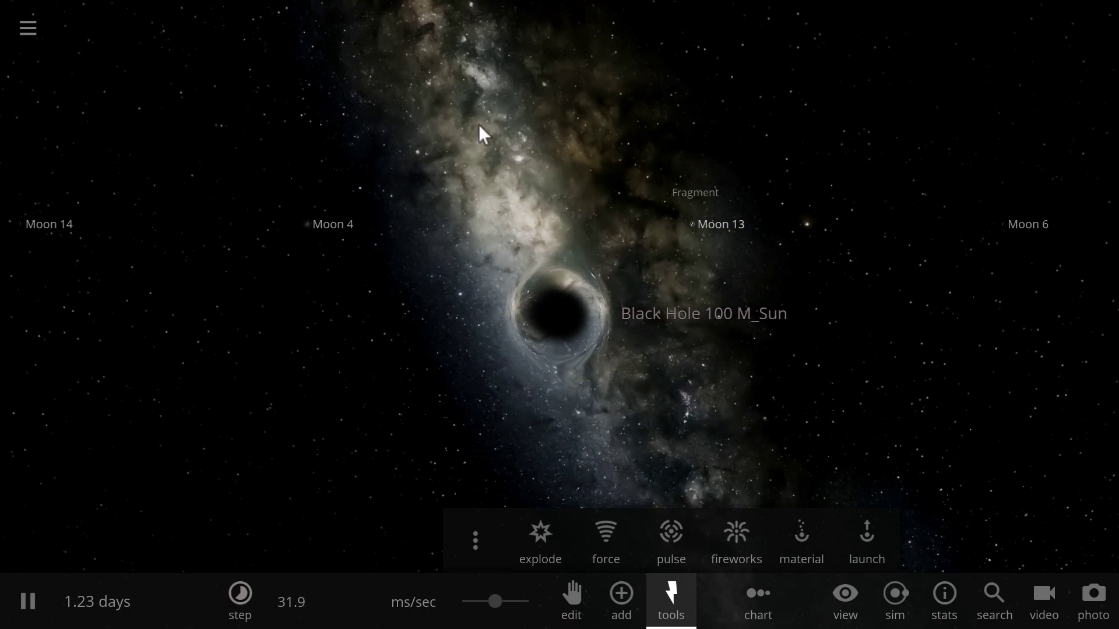
right_click_drag(493, 129, 481, 142)
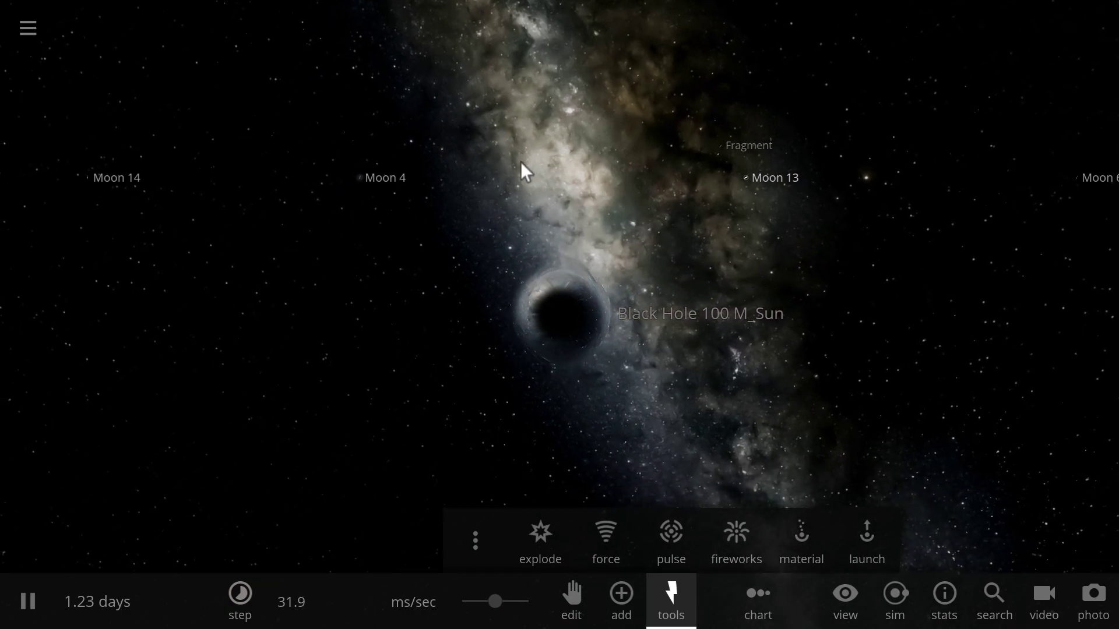
scroll(520, 162, "down", 2)
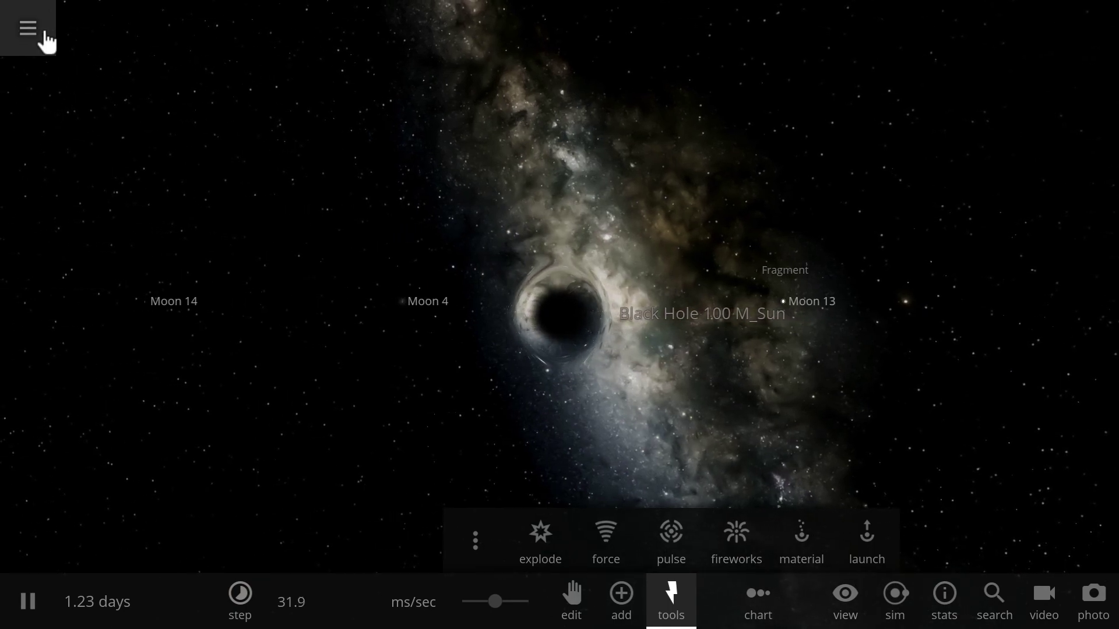
Start a new empty simulation
left_click(32, 32)
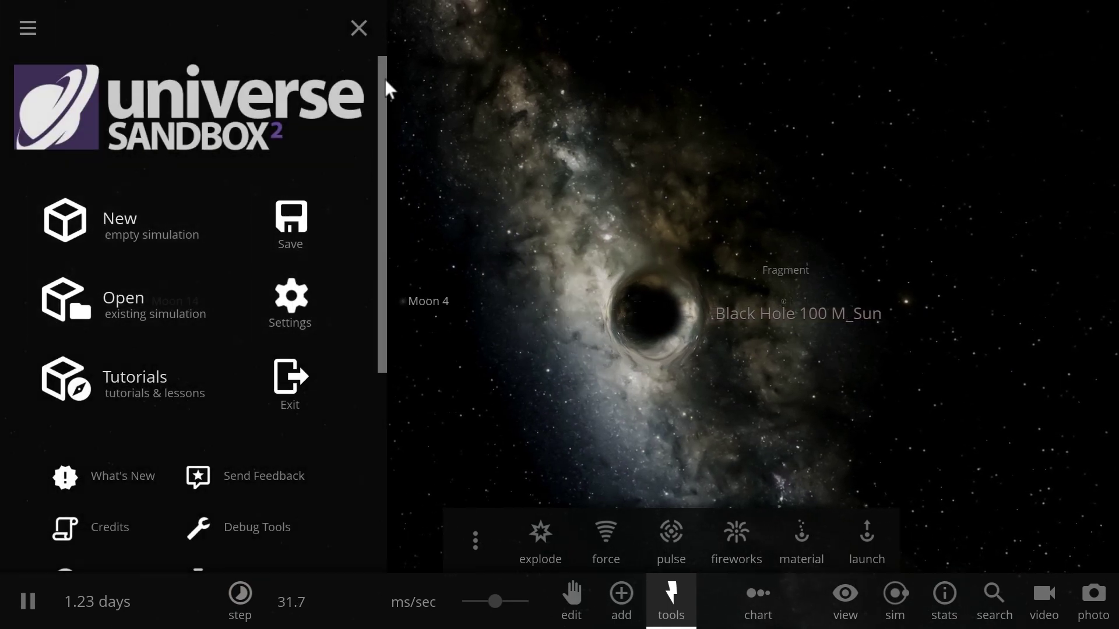
left_click(352, 29)
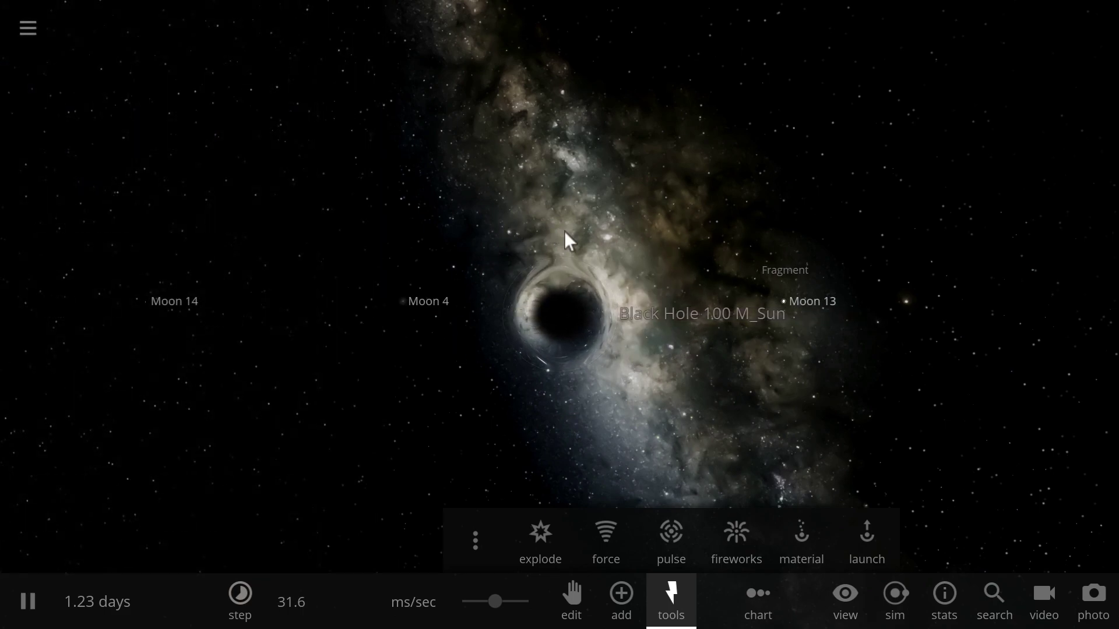
left_click(27, 30)
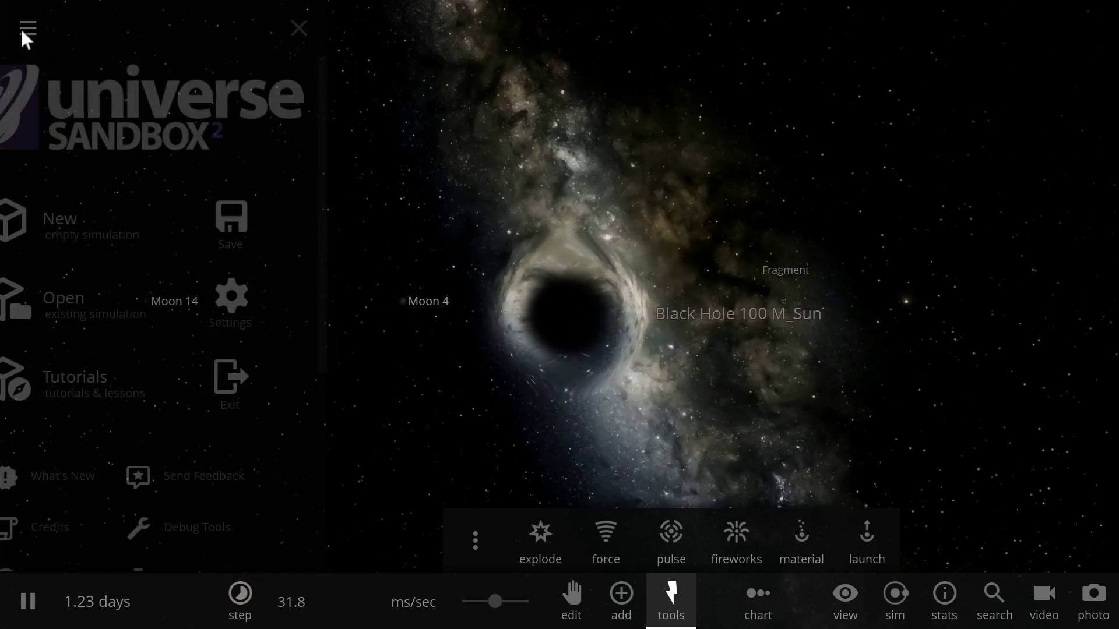
left_click(155, 217)
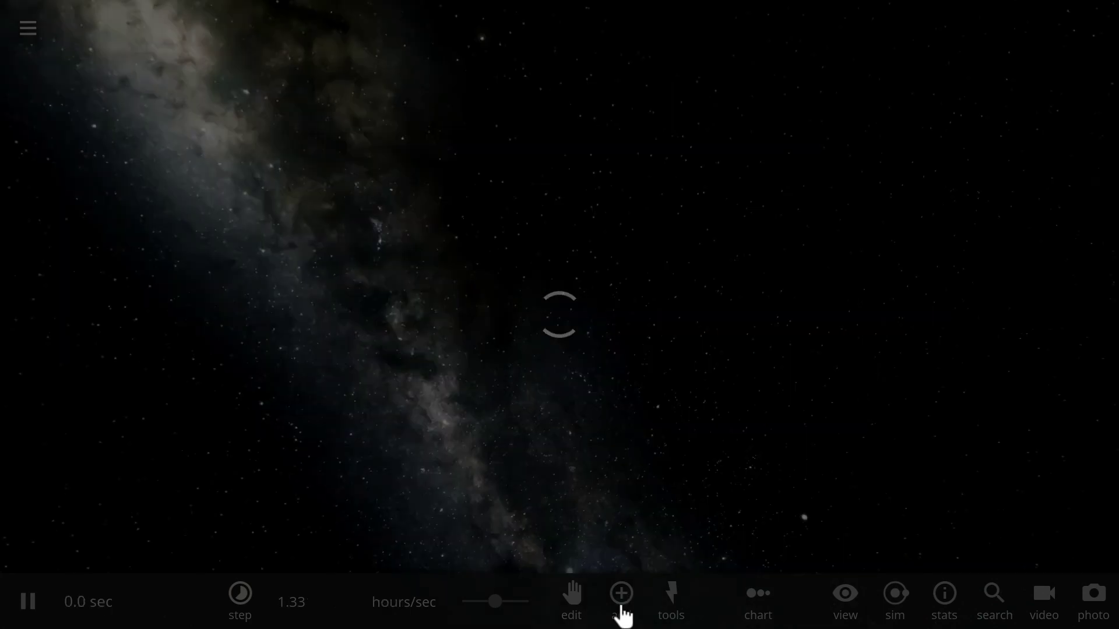
Place a Black Hole 100 M_Sun in the middle of the empty simulation
left_click(620, 609)
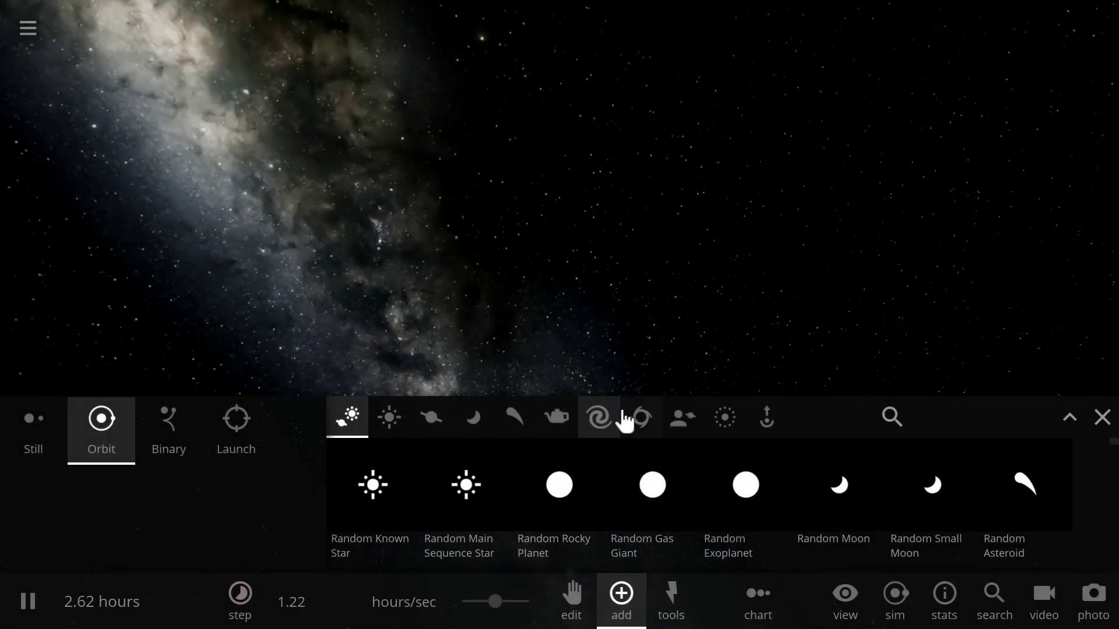
left_click(625, 418)
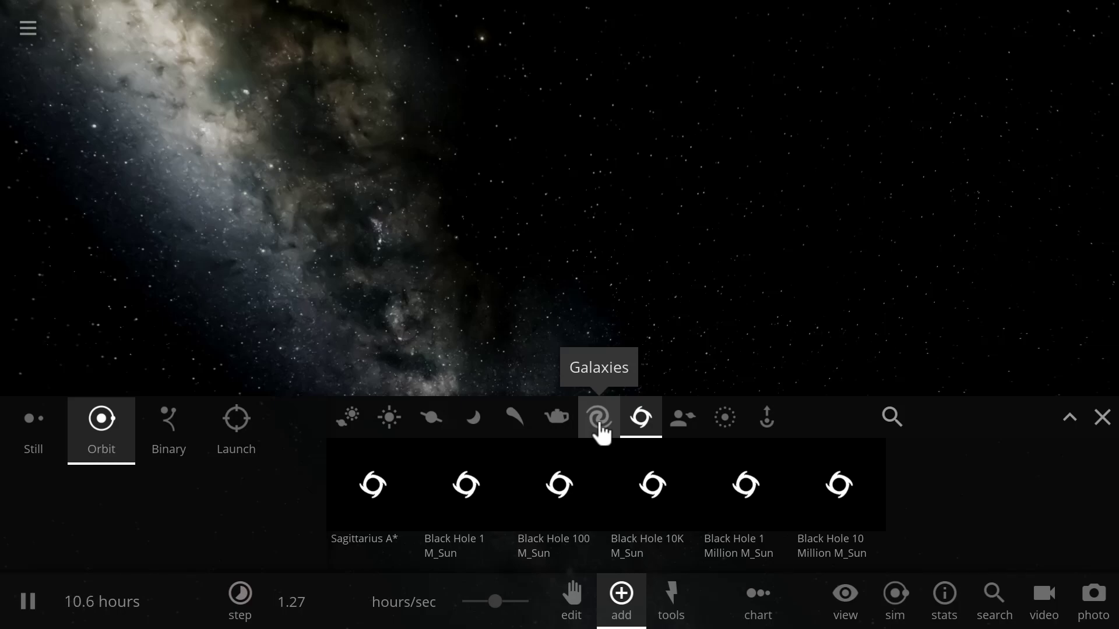
left_click(552, 492)
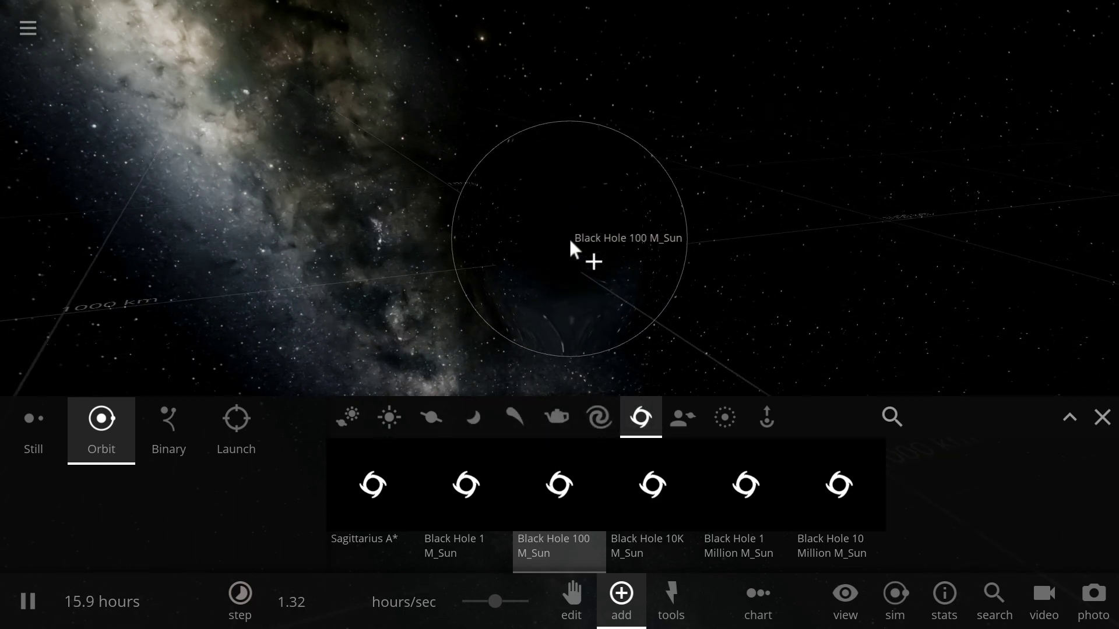
left_click(569, 237)
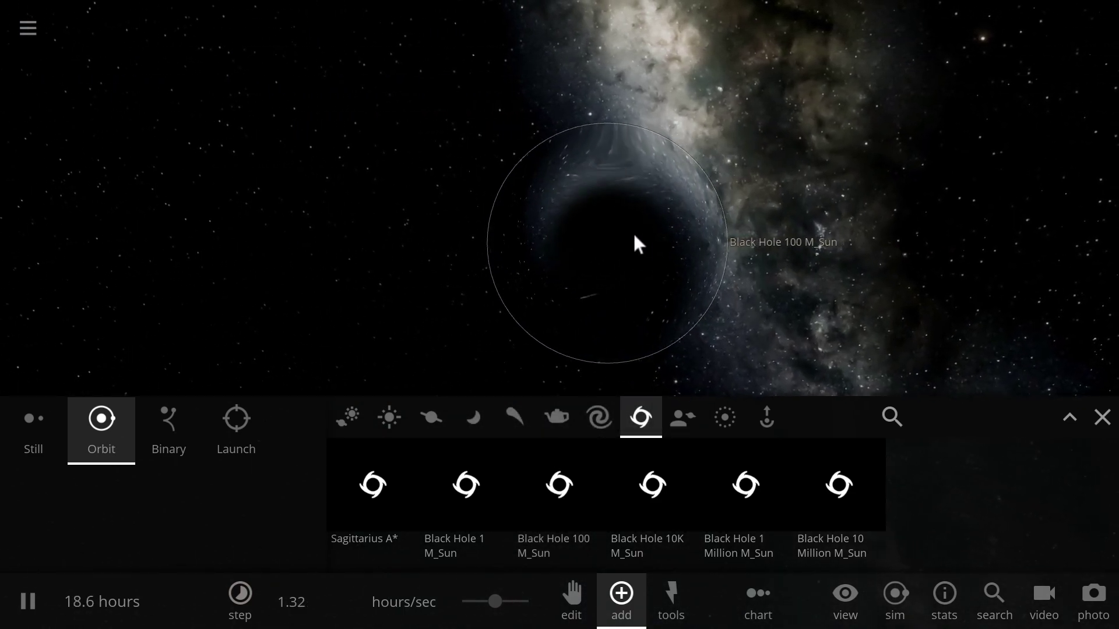
Turn off Radius From Composition in the new black hole's basic properties
left_click(634, 234)
left_click(1007, 269)
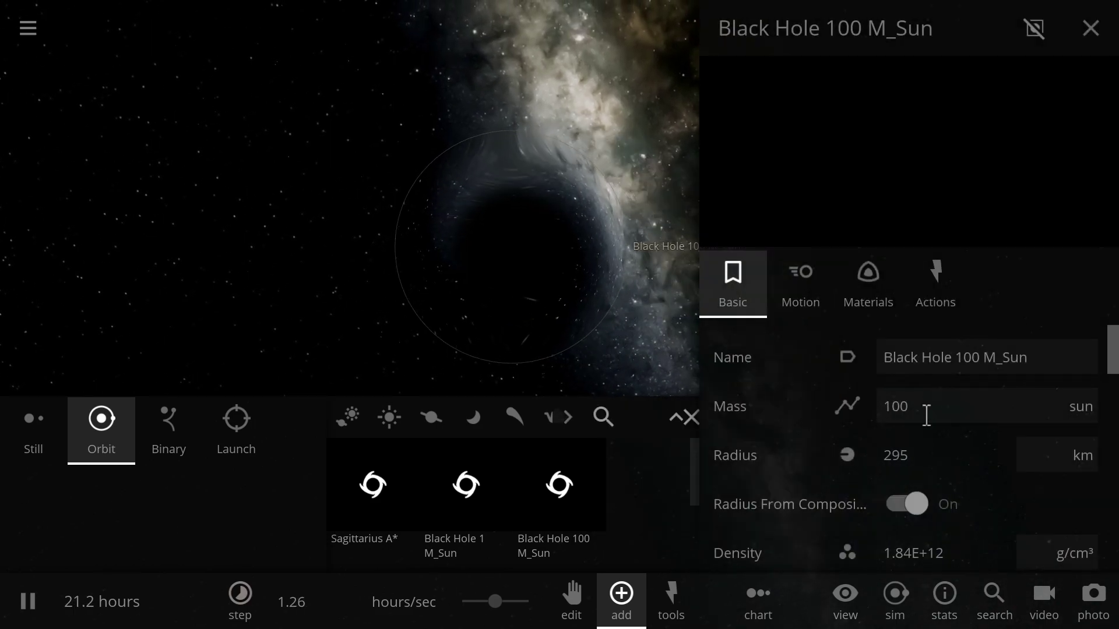
left_click(906, 502)
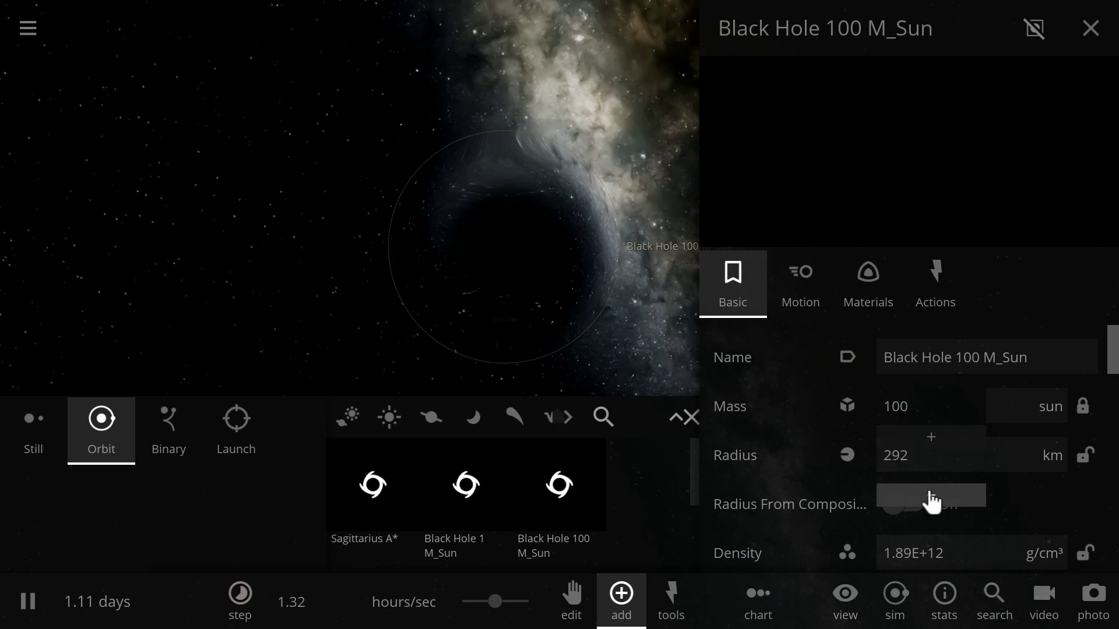
left_click(1092, 39)
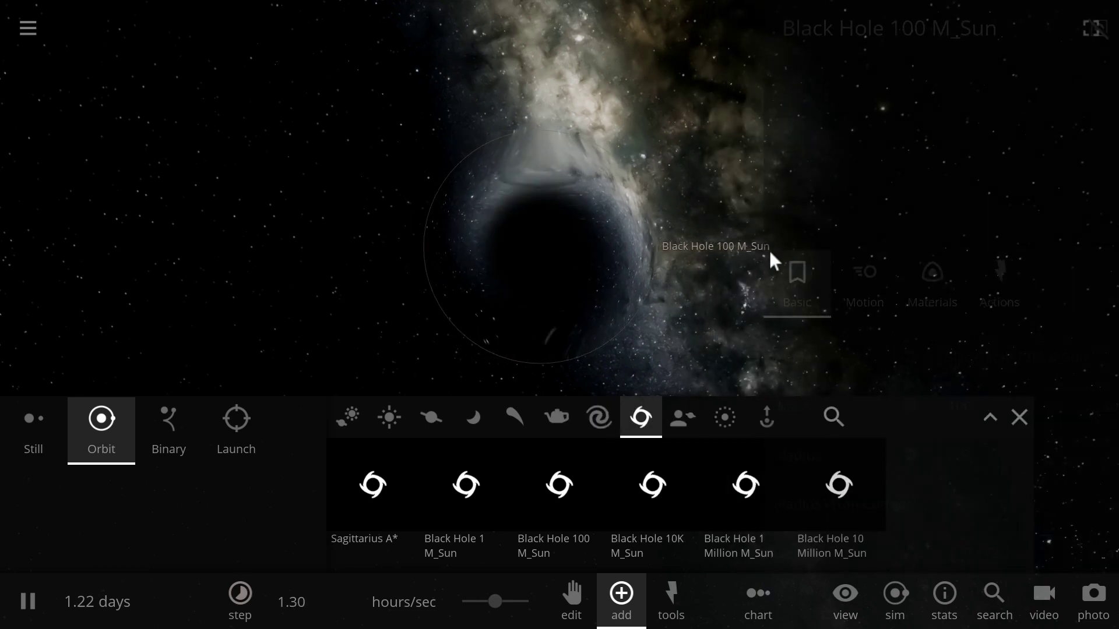
Rename the black hole as Stephen Hawkings BlackHole
left_click(761, 247)
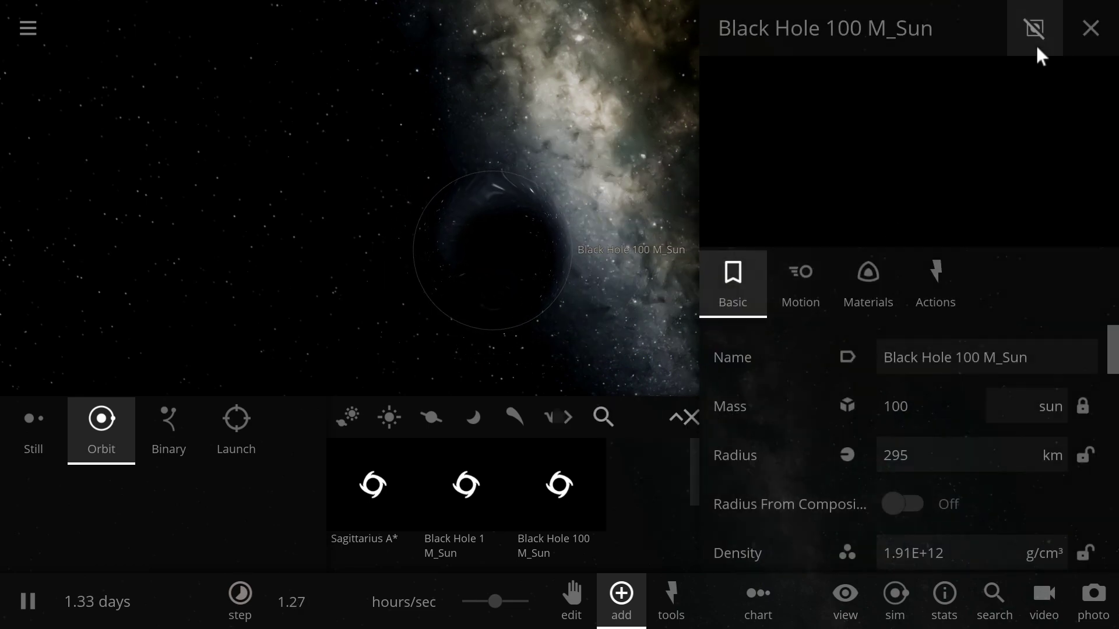
left_click(1036, 32)
left_click(1099, 453)
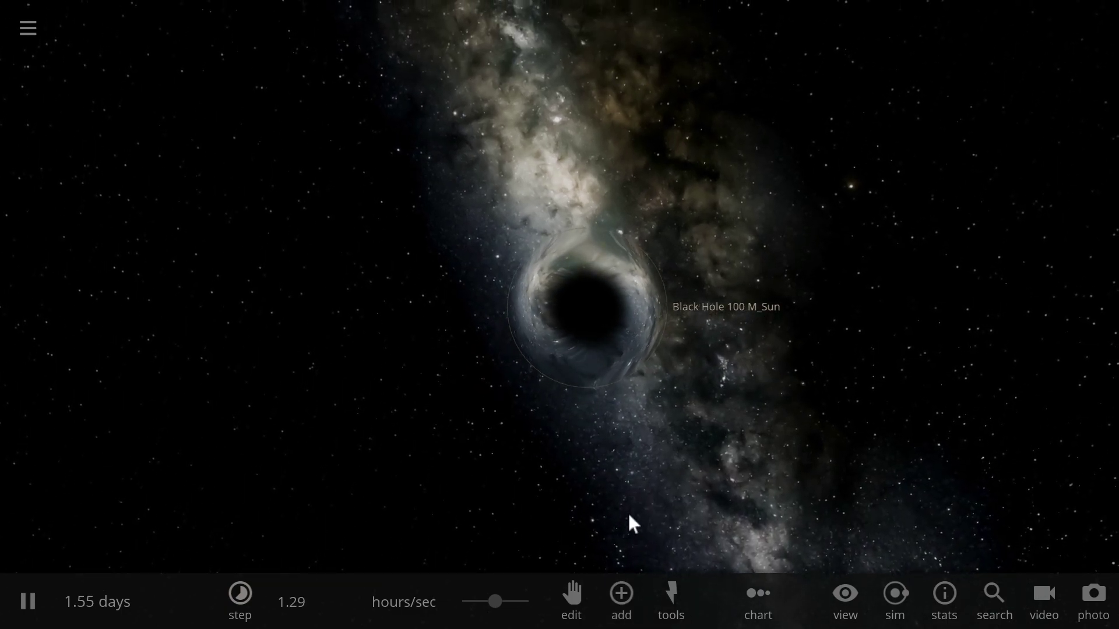
left_click(619, 337)
left_click(1006, 255)
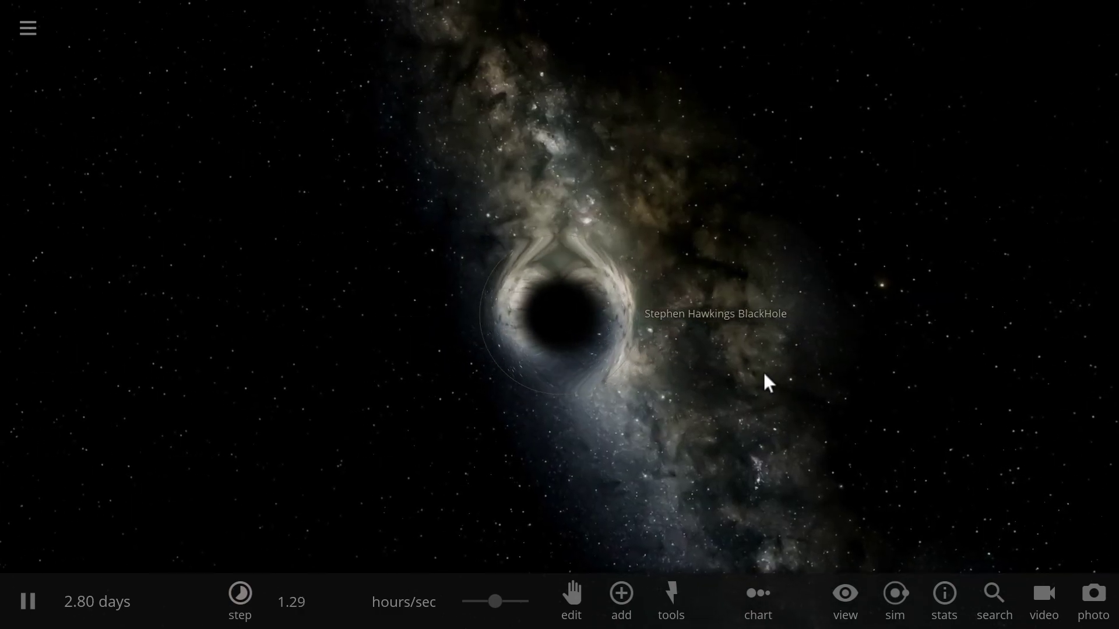
Select the black hole and open the advanced settings of the Ring 2-4 radii preset for it
left_click(532, 311)
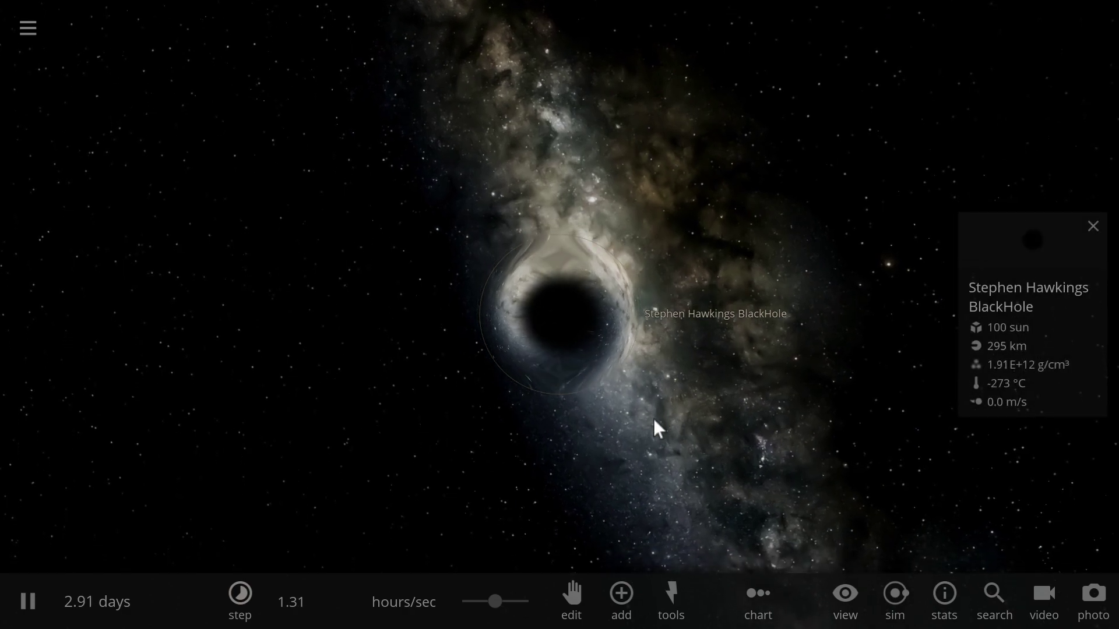
left_click(627, 606)
left_click(726, 415)
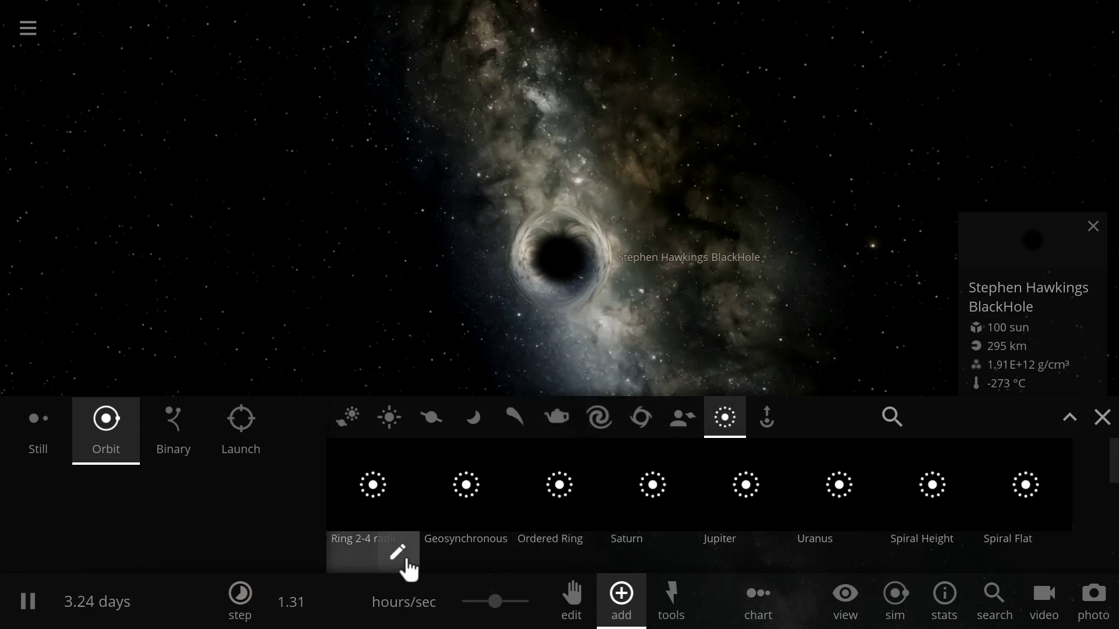
left_click(399, 553)
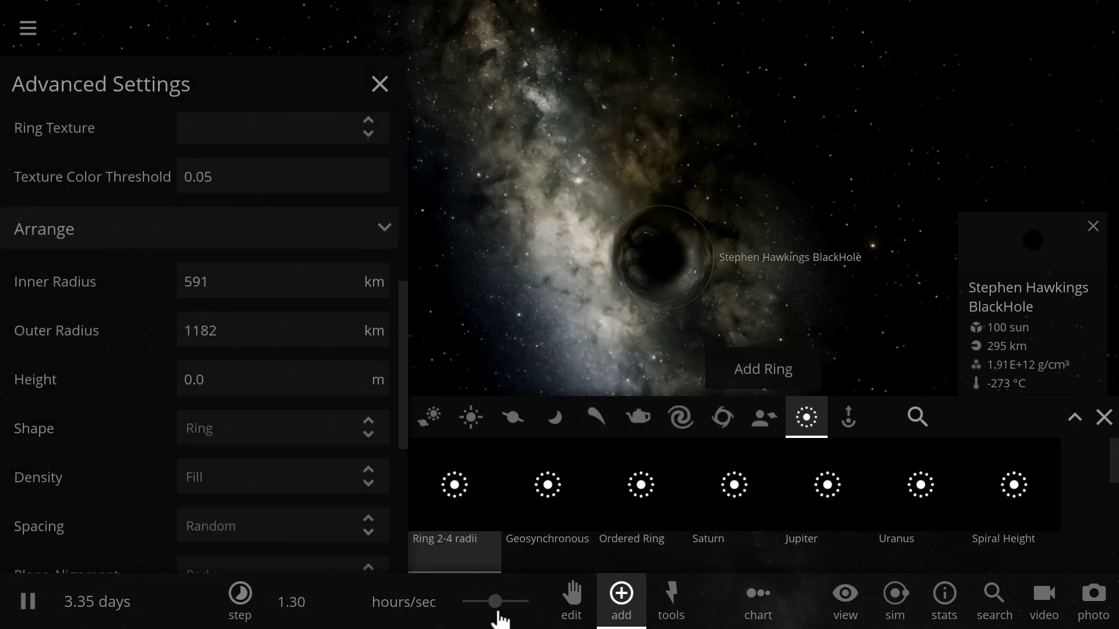
Slow the simulation to about 300 ms/sec and enable Bodies instead of Particles for the ring
left_click_drag(498, 612, 474, 612)
scroll(285, 225, "up", 8)
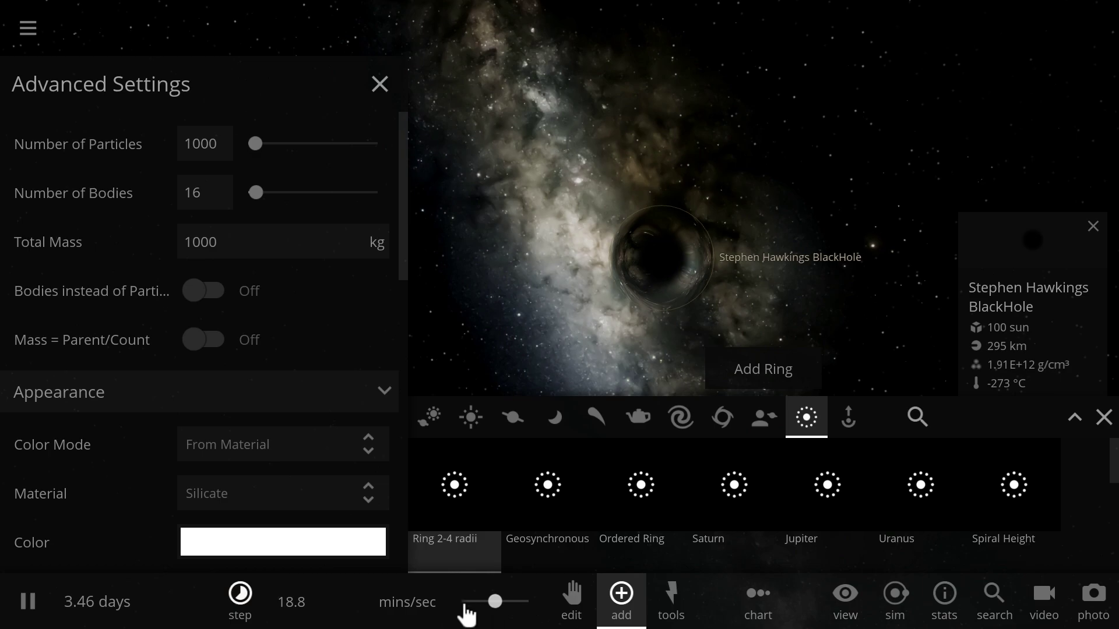
left_click_drag(467, 607, 452, 607)
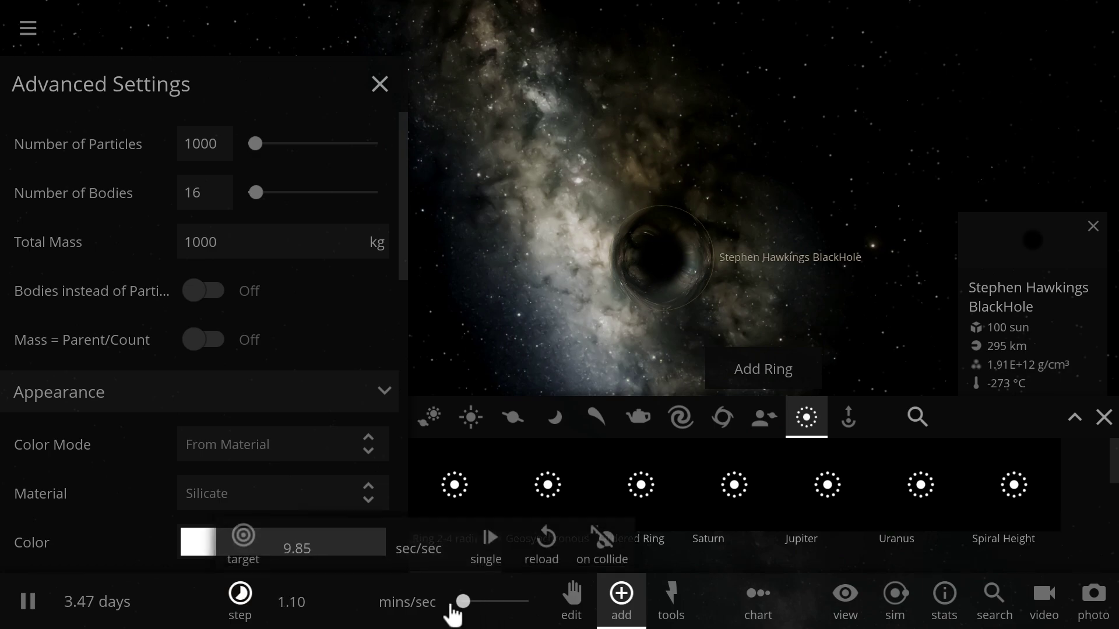
left_click(201, 290)
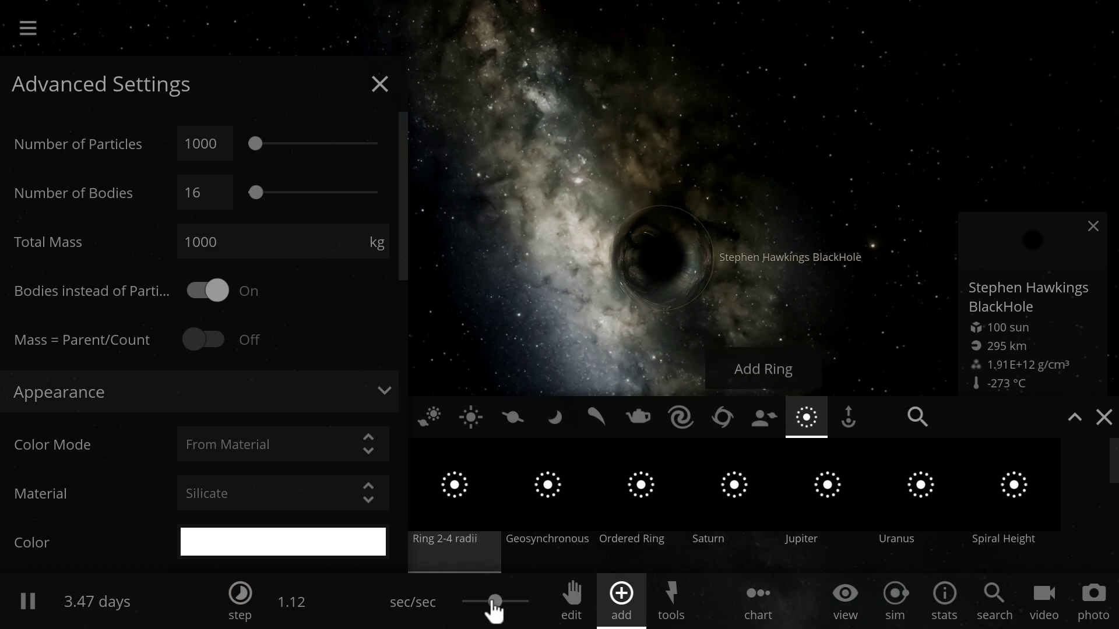
left_click_drag(493, 604, 472, 603)
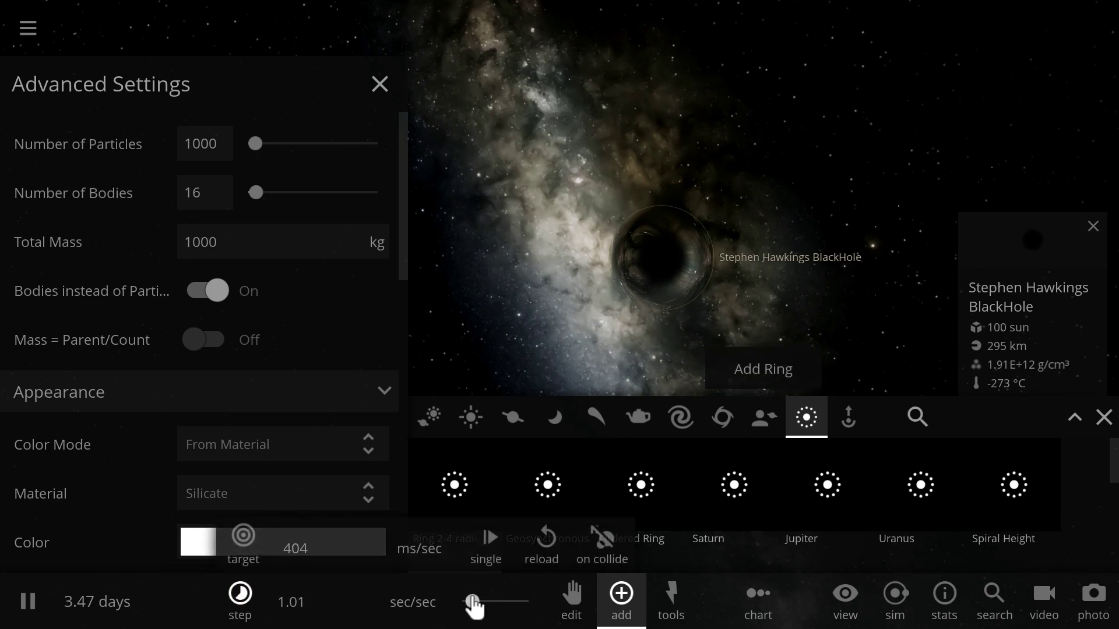
Add the ring of 16 bodies around the Stephen Hawkings BlackHole
left_click(759, 384)
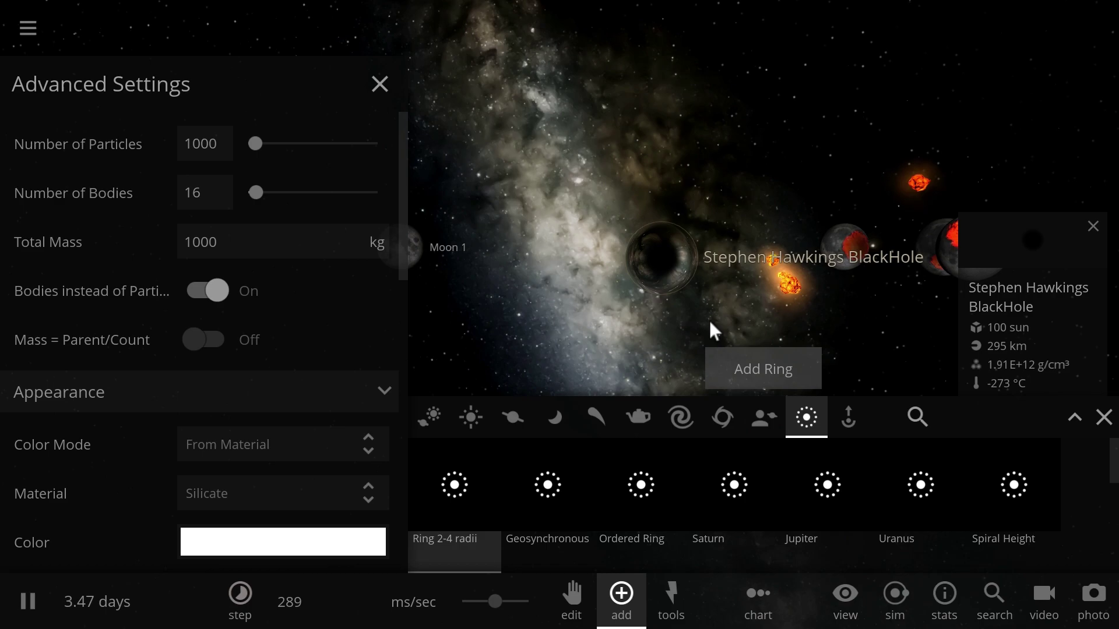
right_click_drag(863, 330, 832, 285)
scroll(833, 285, "down", 4)
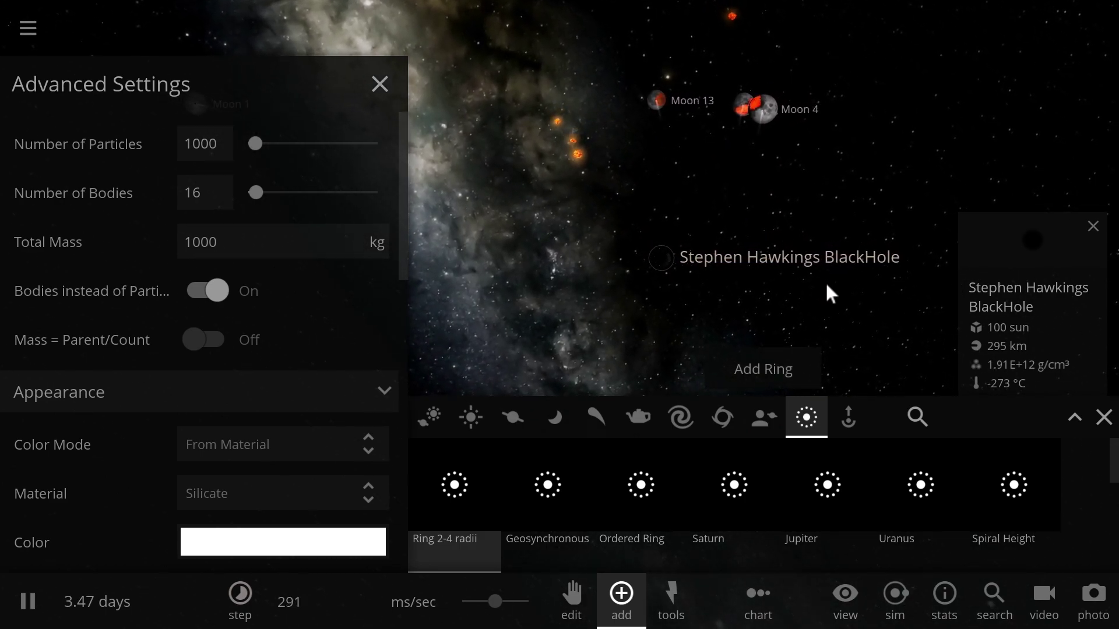
Switch off Bodies instead of Particles in the Ring 2-4 radii settings for the Stephen Hawkings BlackHole
left_click_drag(807, 300, 687, 286)
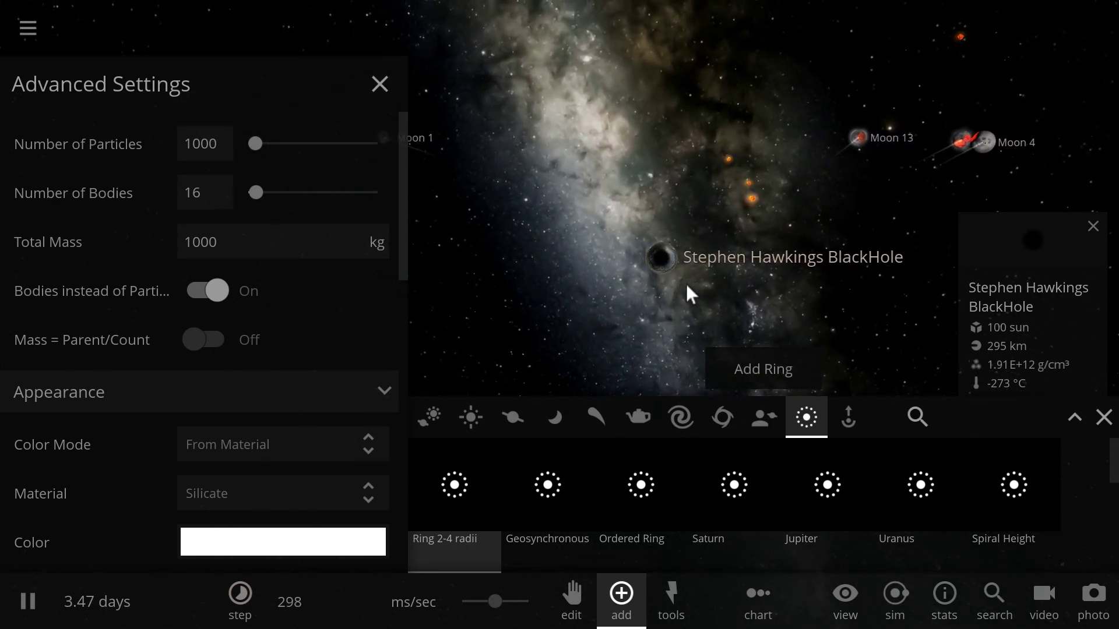
scroll(672, 298, "up", 3)
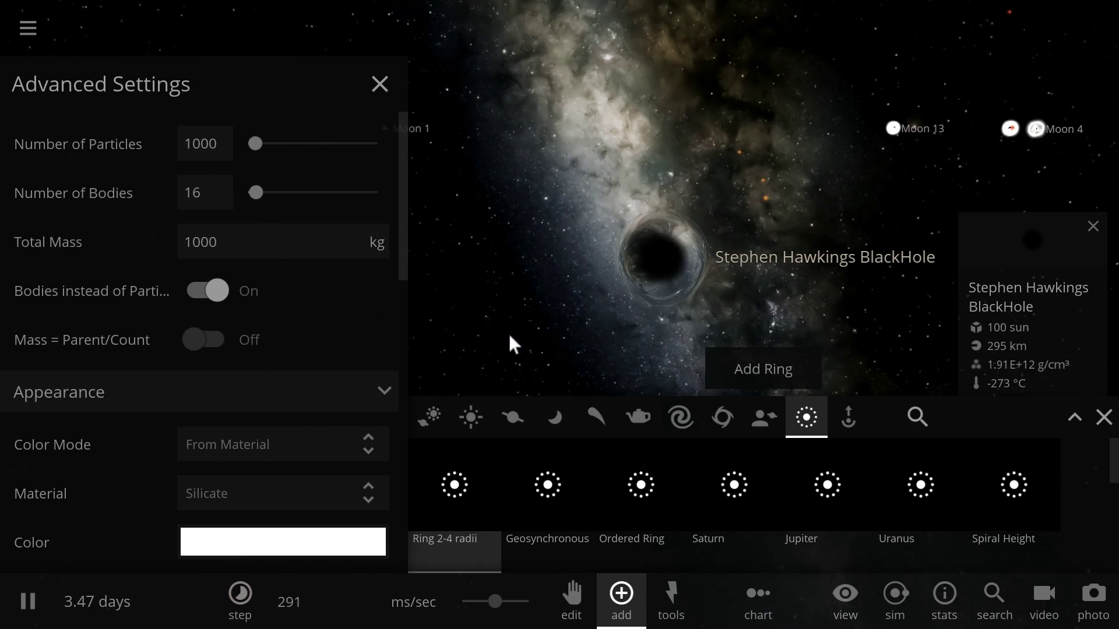
left_click(204, 298)
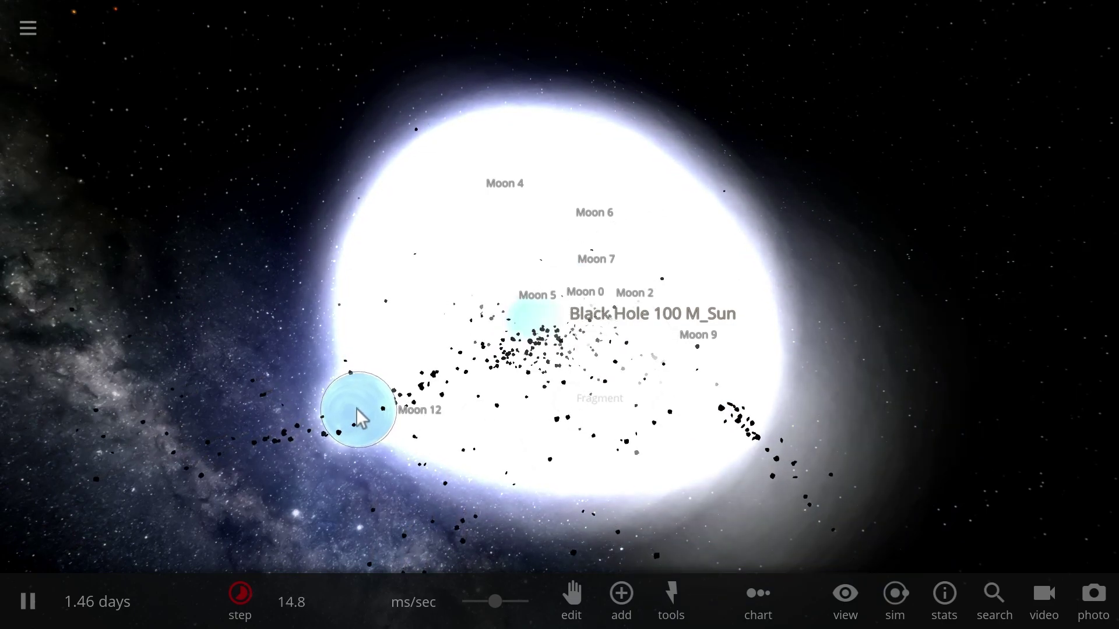
Delete all fragments created by the collisions around Black Hole 100 M_Sun using the simulation actions
scroll(482, 342, "up", 3)
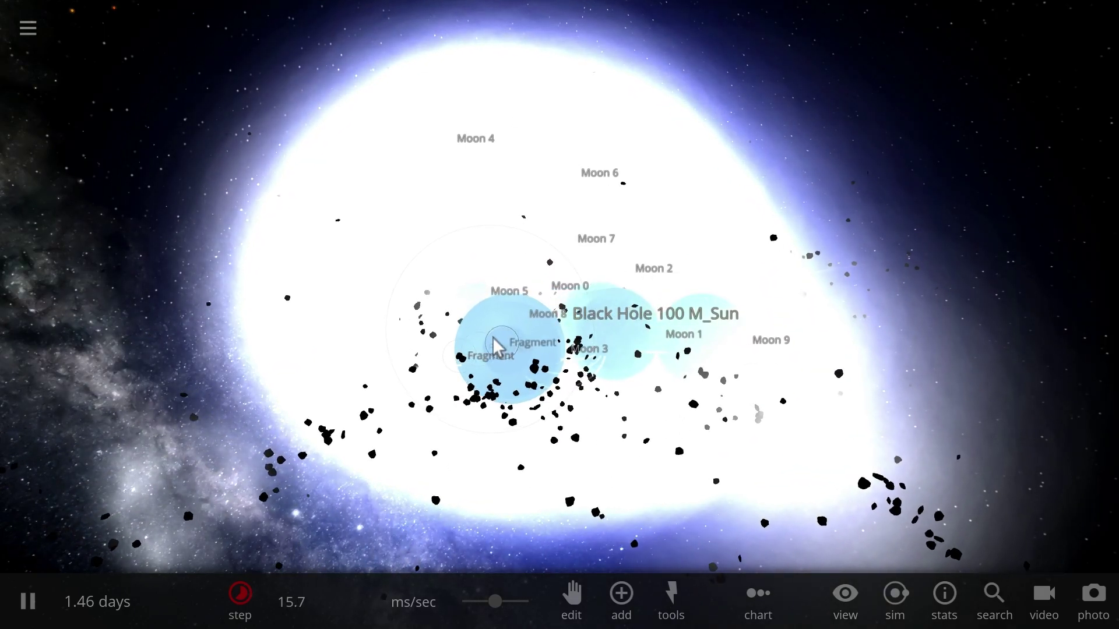
scroll(514, 361, "up", 2)
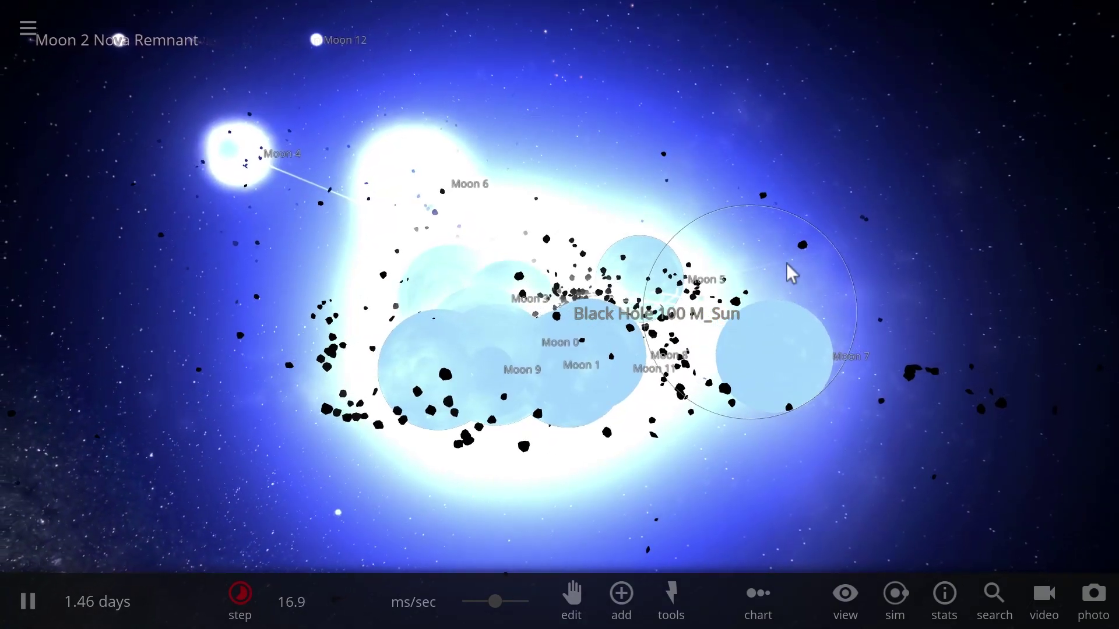
scroll(784, 268, "up", 4)
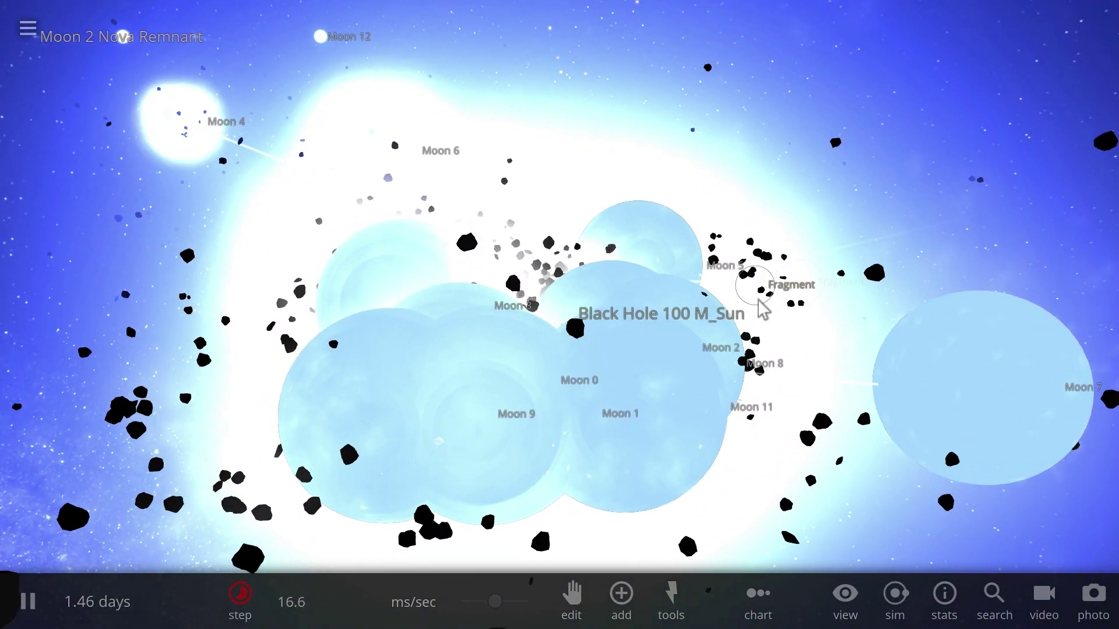
scroll(686, 368, "down", 3)
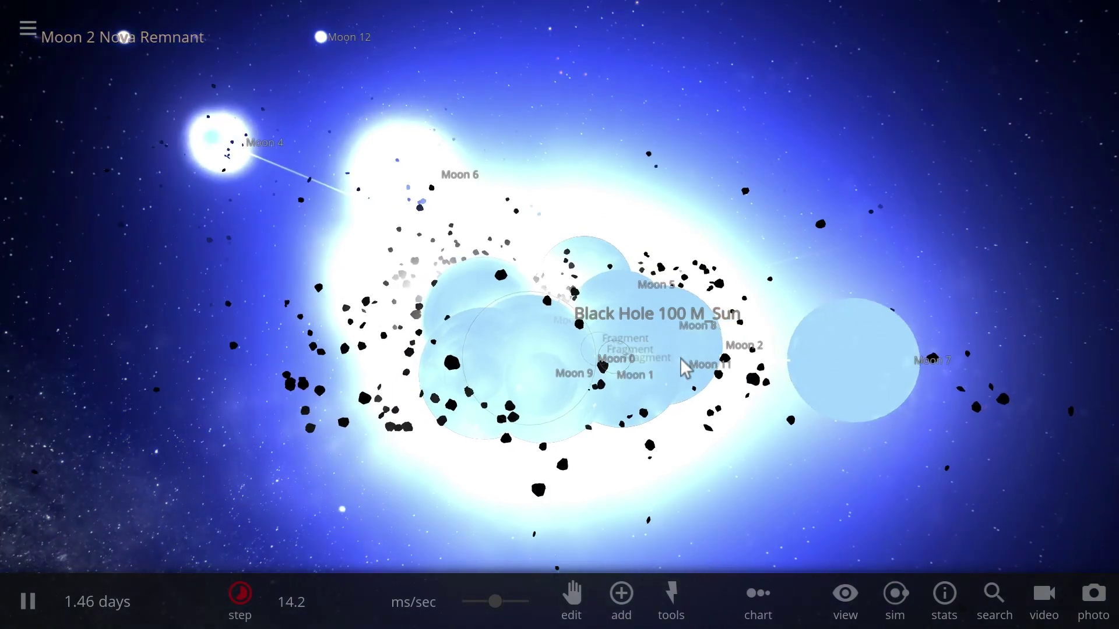
scroll(949, 296, "down", 3)
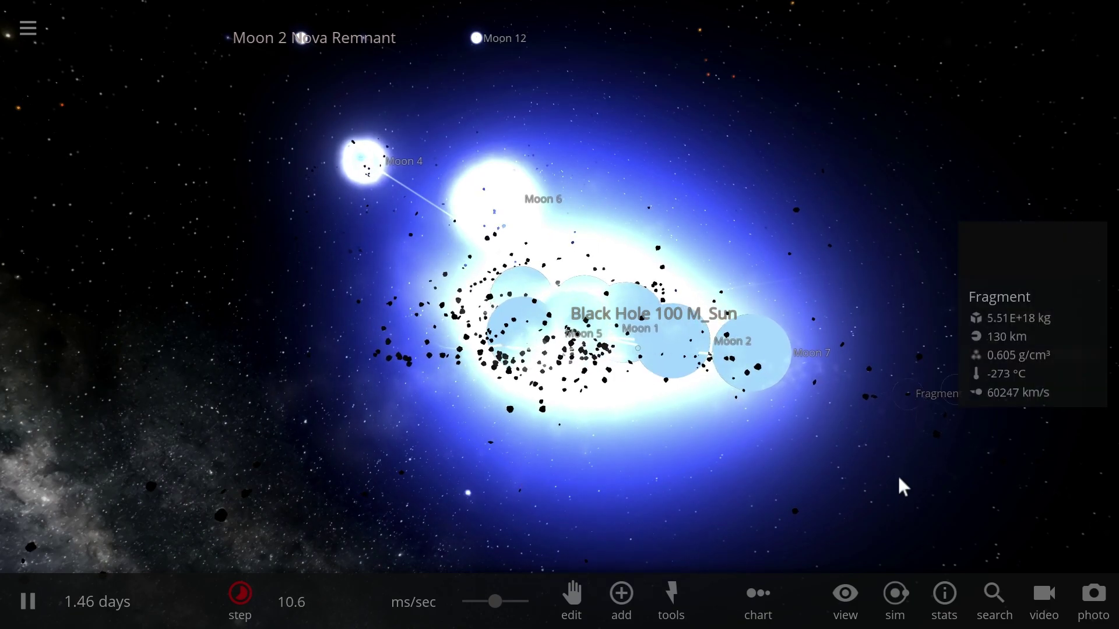
left_click_drag(824, 481, 680, 308)
key("Delete")
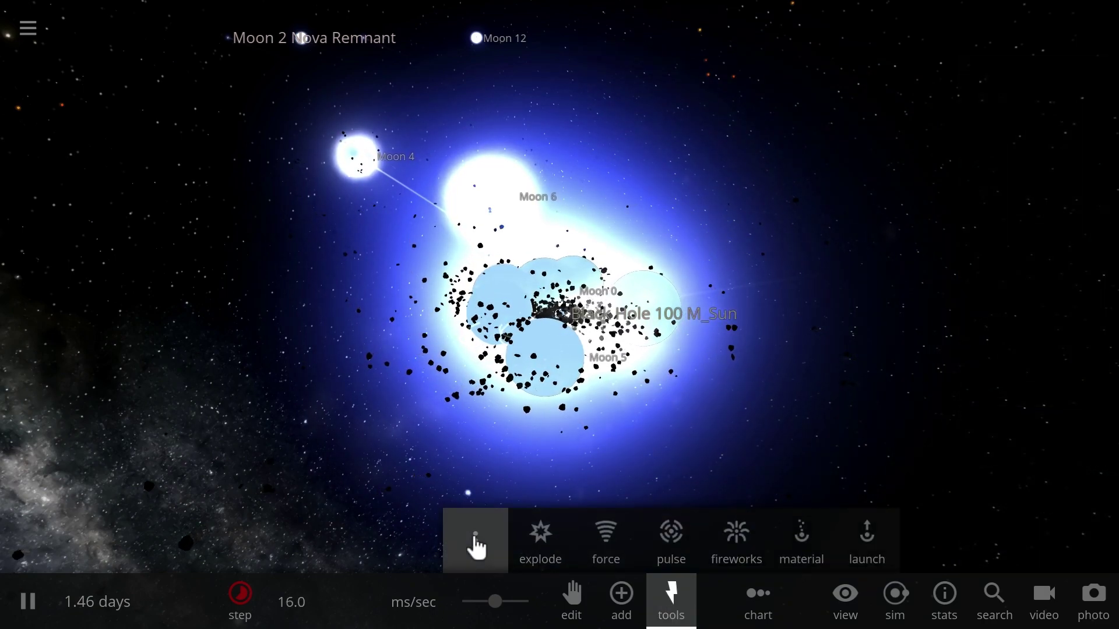
left_click(476, 542)
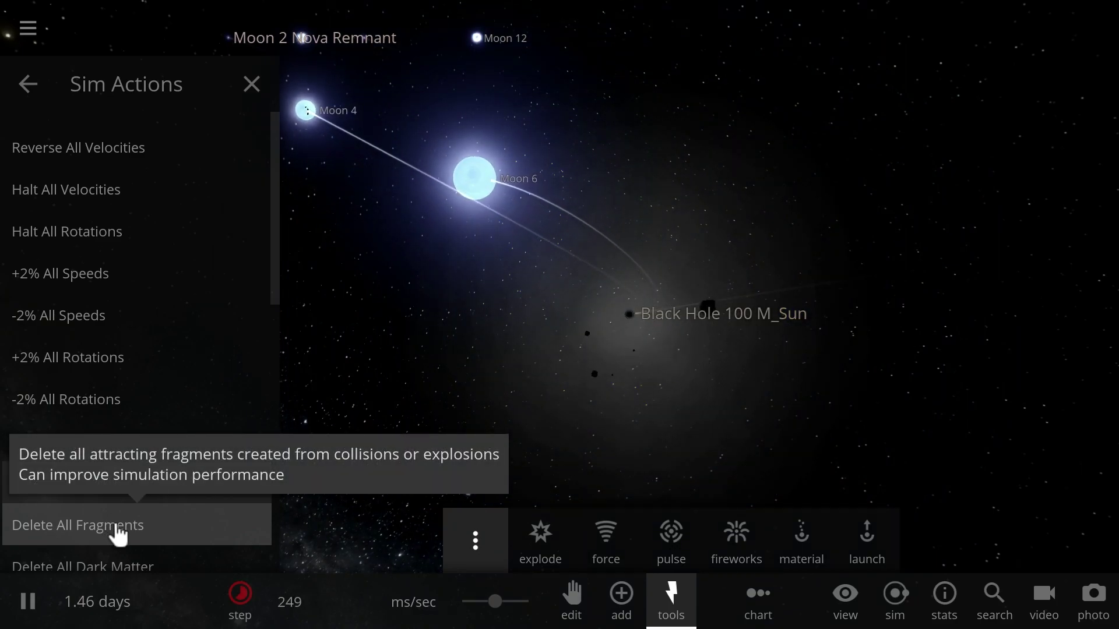
left_click(119, 532)
left_click(249, 81)
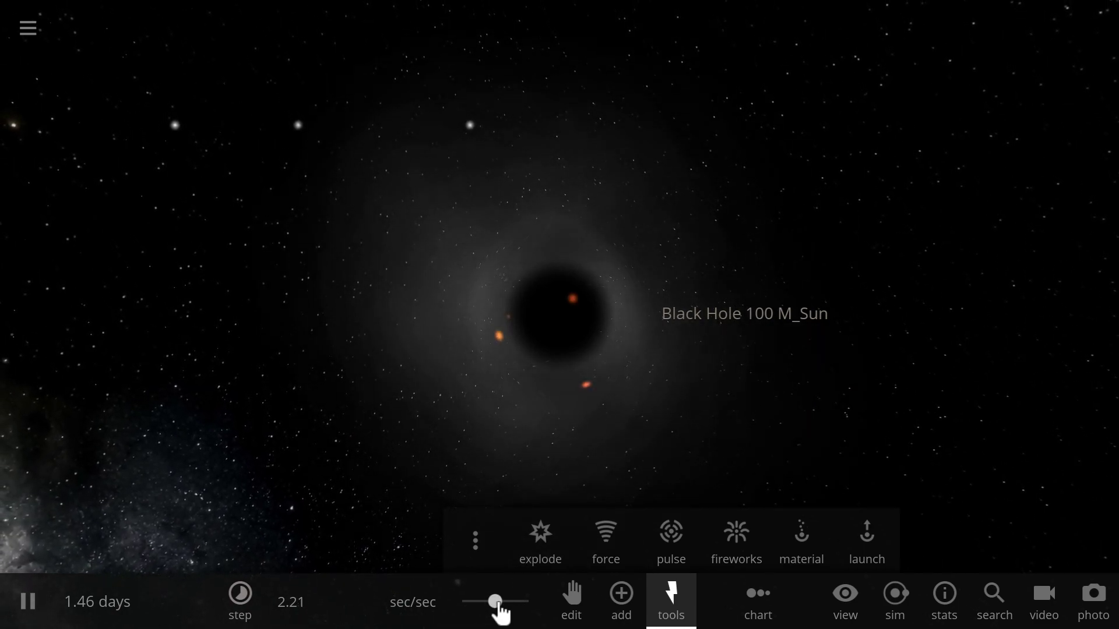
Slow the simulation to about 390 ms/sec while keeping Black Hole 100 M_Sun in view
left_click_drag(496, 604, 473, 609)
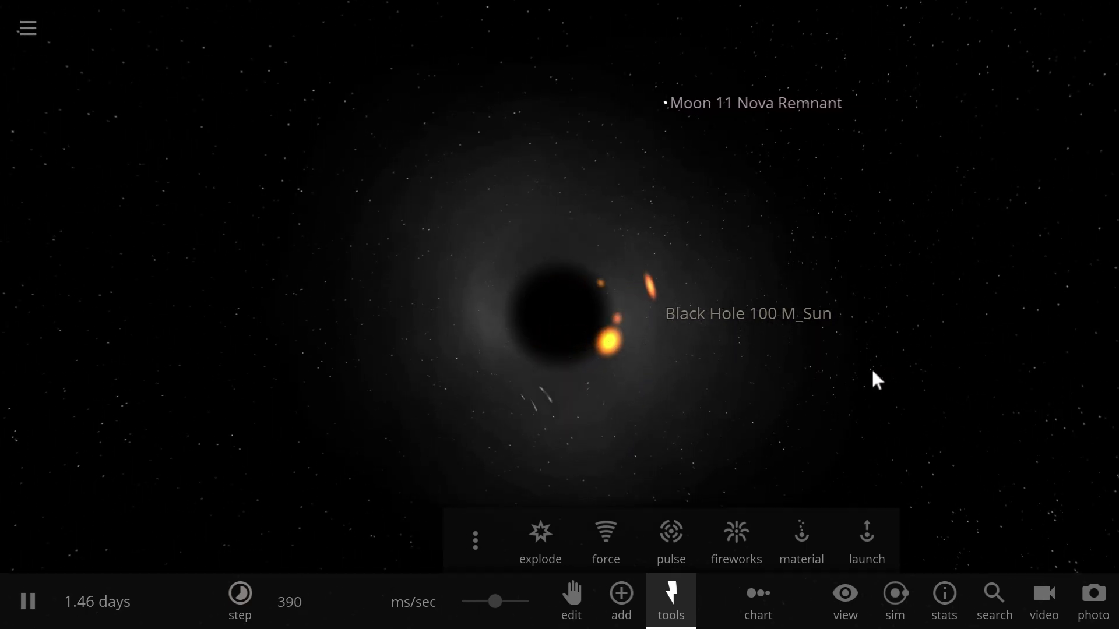
right_click_drag(872, 371, 924, 369)
right_click_drag(832, 357, 860, 353)
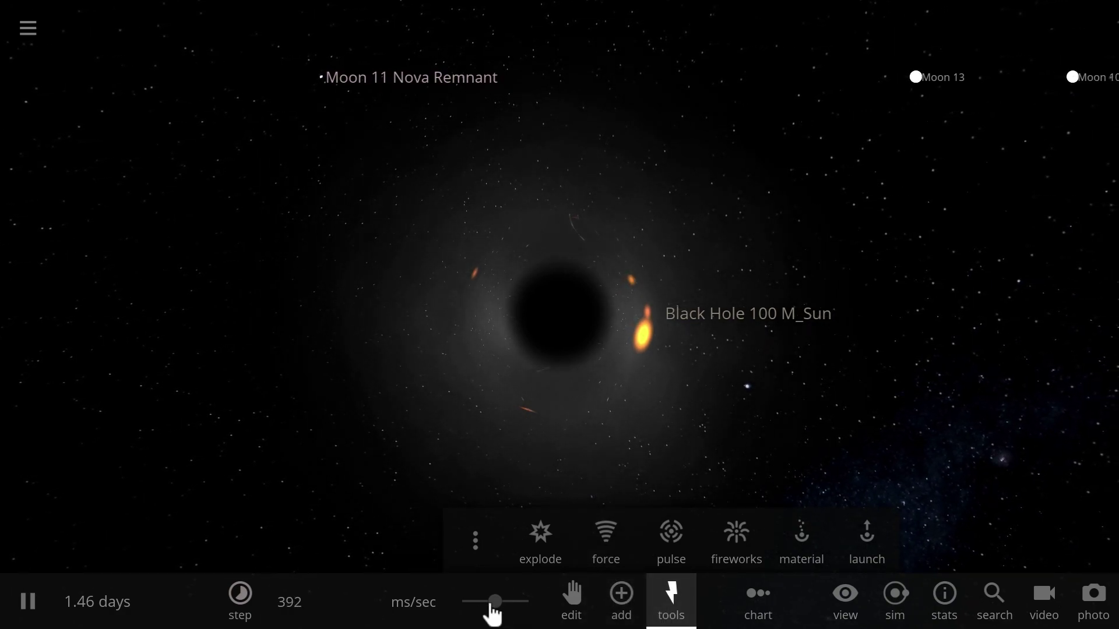
Open the advanced settings of the Saturn ring preset and set its Color Mode to Manual
left_click(620, 600)
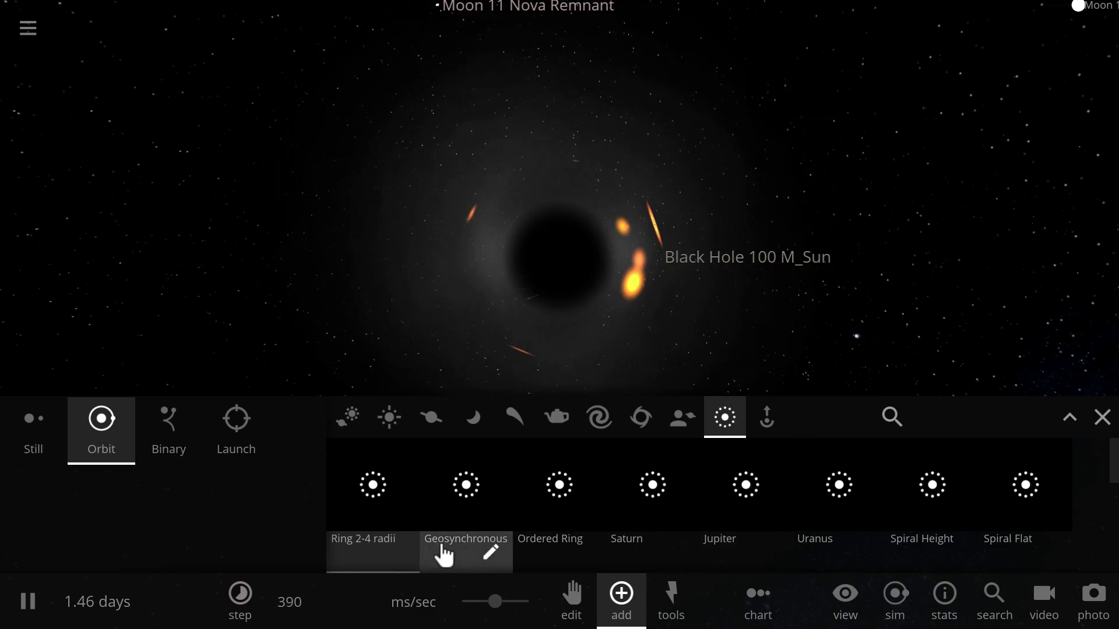
left_click(678, 548)
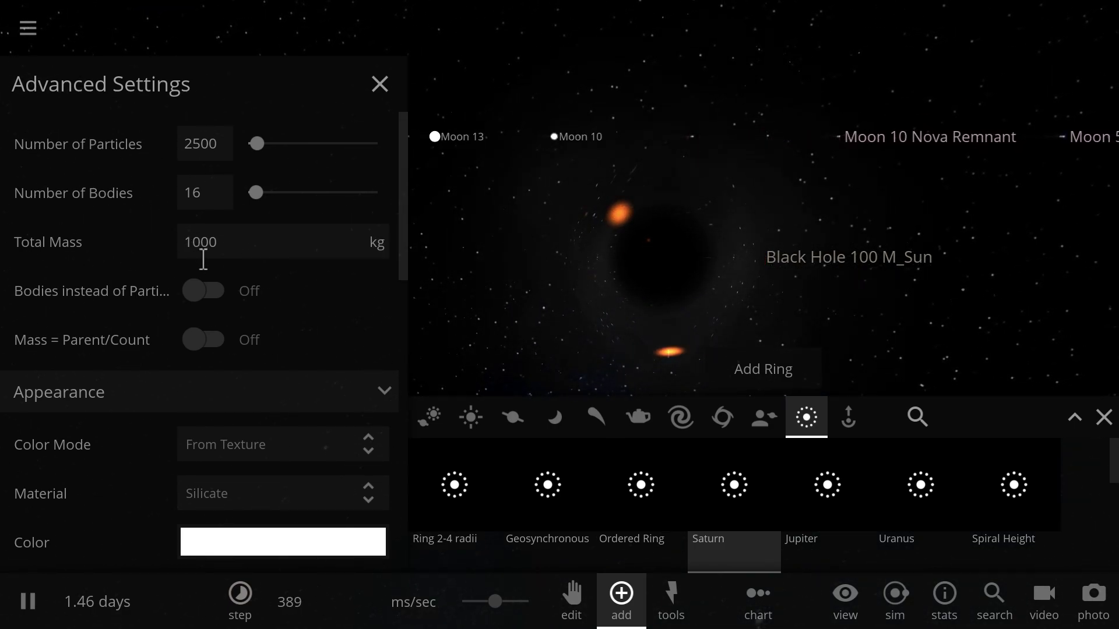
left_click(272, 449)
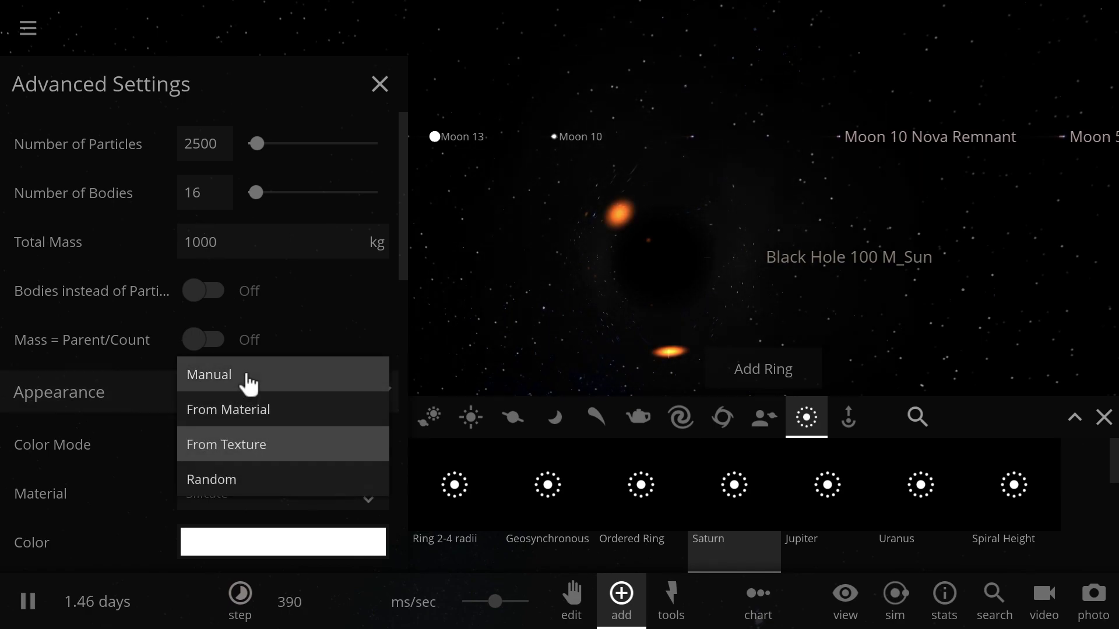
left_click(248, 390)
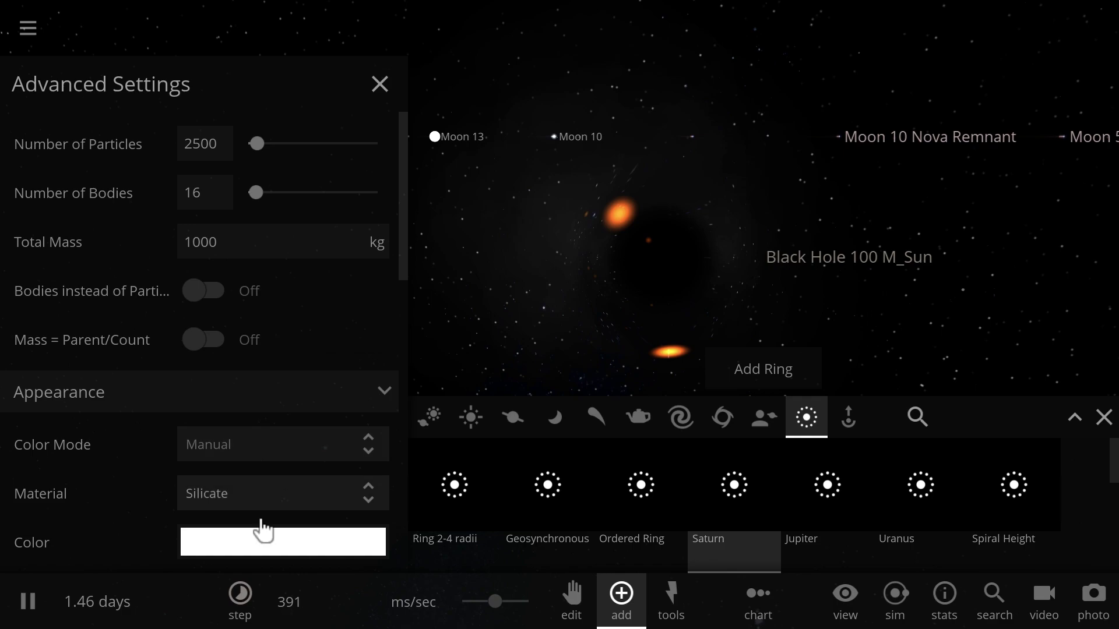
Set the Saturn ring's particle color to magenta, #F50CC6
left_click(302, 547)
left_click(666, 401)
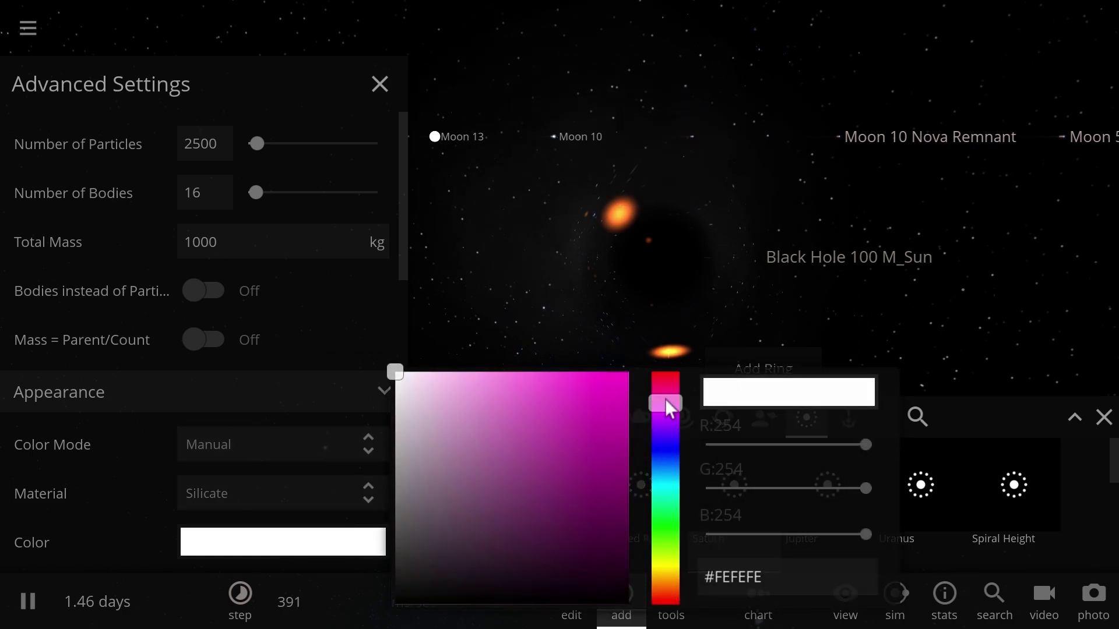
left_click(617, 380)
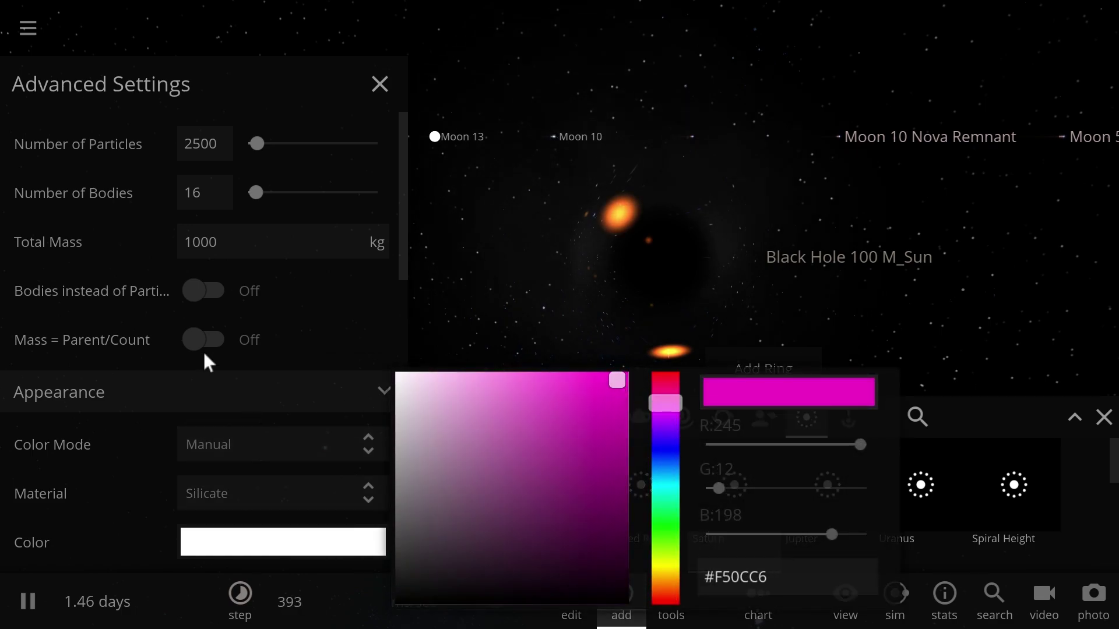
Set the ring's inner radius to 300 km and outer radius to 310 km and add it around Black Hole 100 M_Sun
scroll(306, 297, "down", 3)
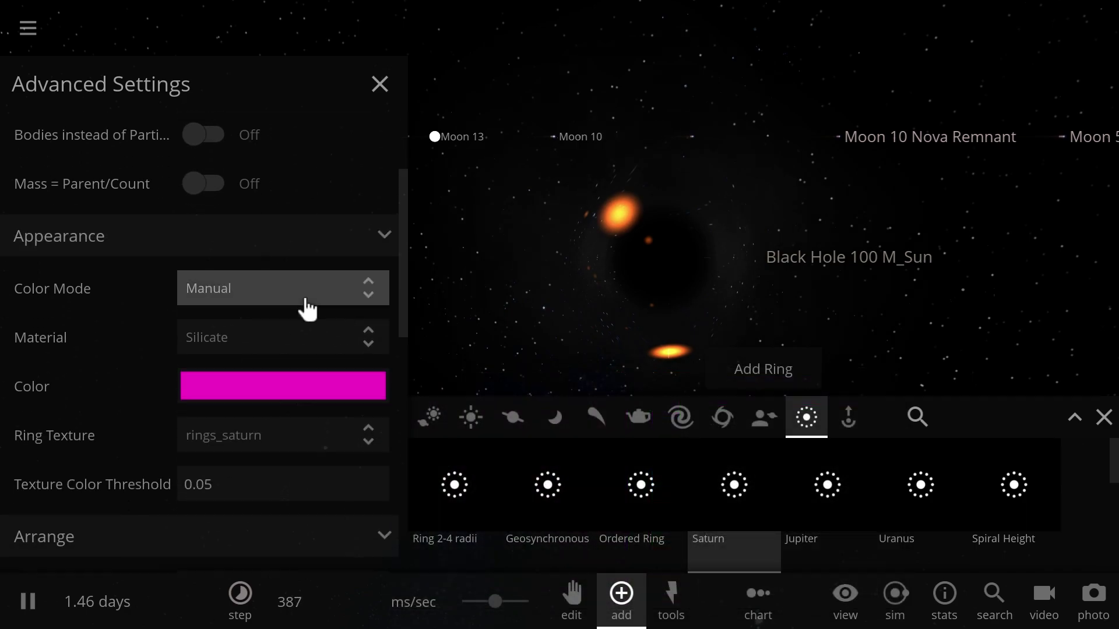
scroll(289, 394, "down", 5)
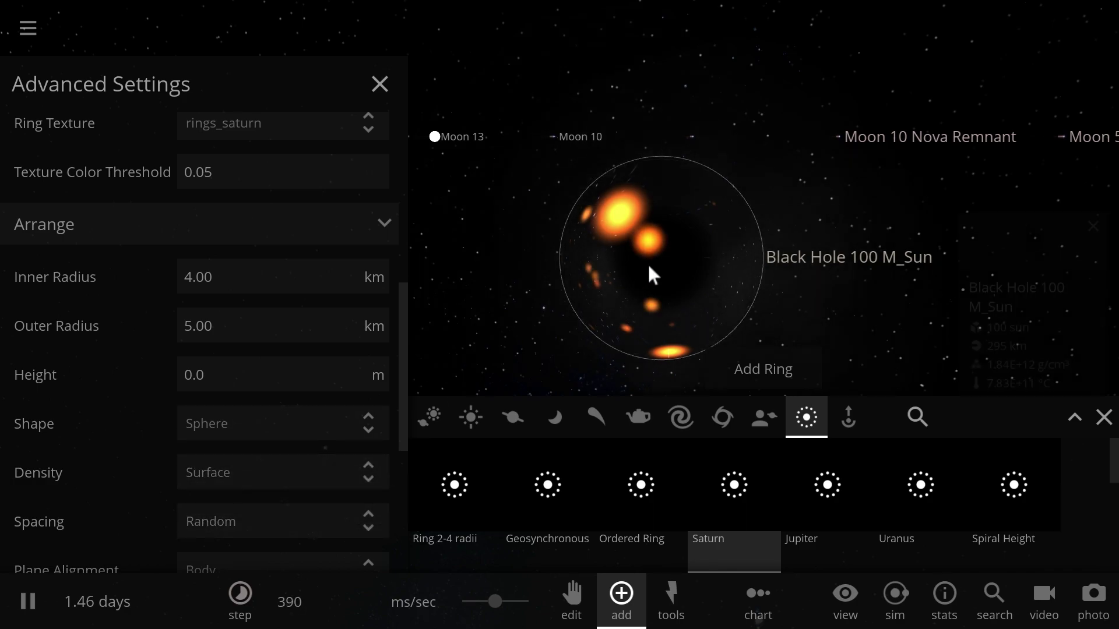
left_click(767, 380)
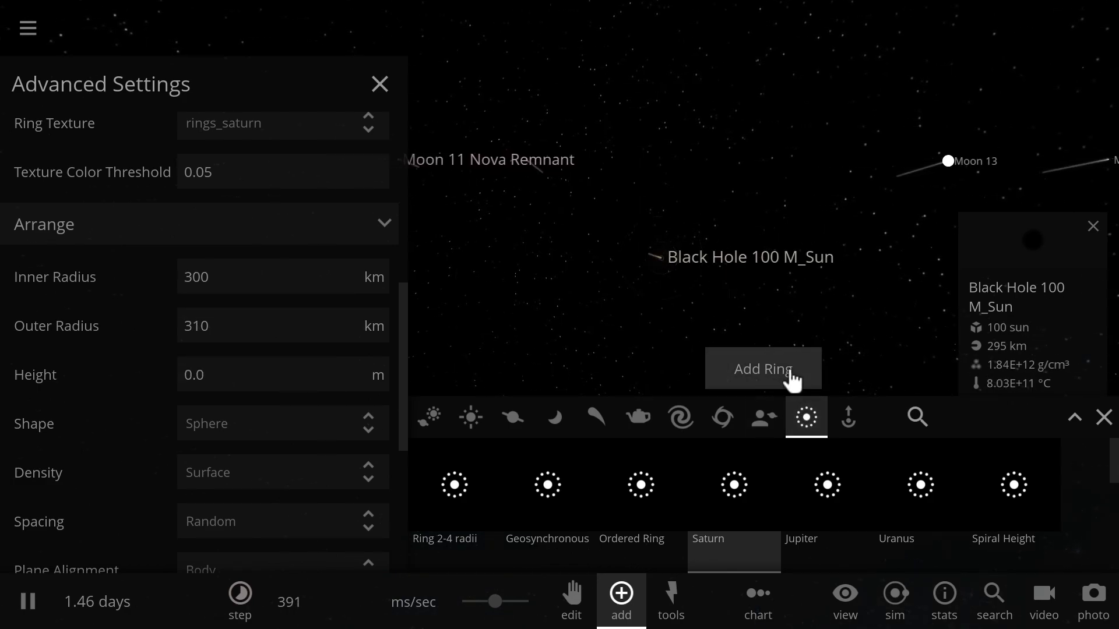
Set the ring's outer radius to 410 km, add the magenta particles around the black hole and run the simulation at about 11.5 ms/sec
scroll(672, 302, "down", 6)
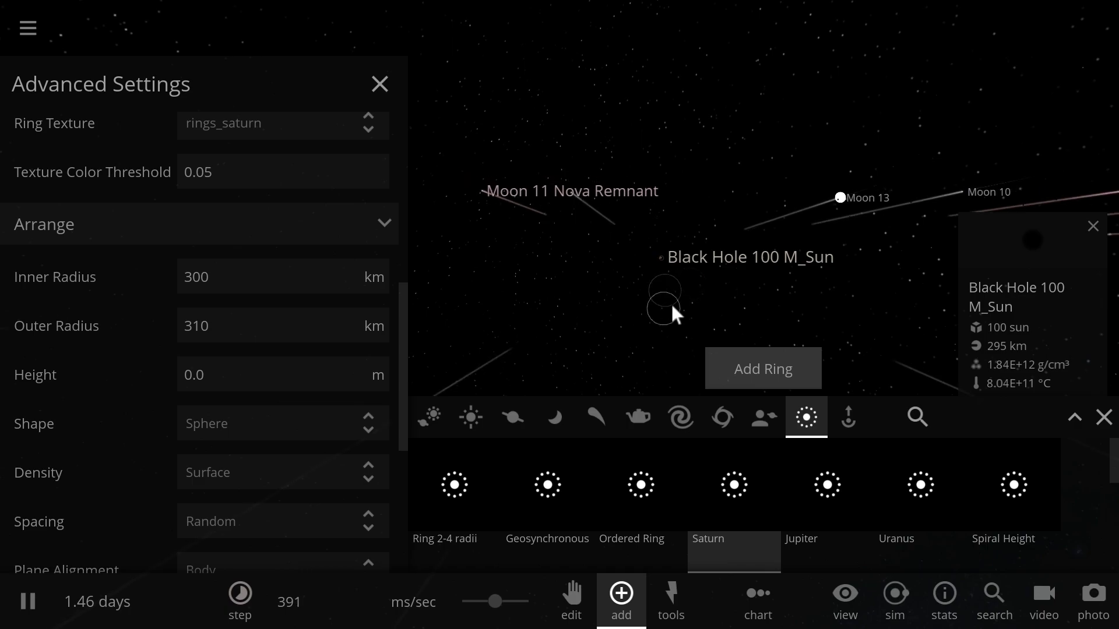
left_click_drag(671, 189, 490, 178)
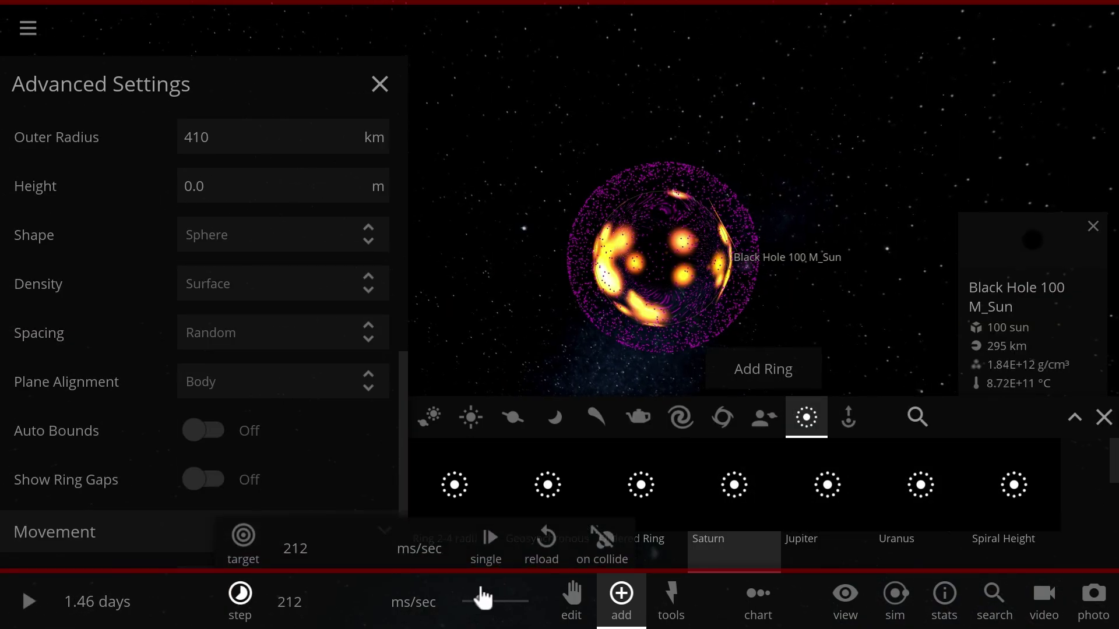
left_click_drag(482, 597, 495, 601)
key("space")
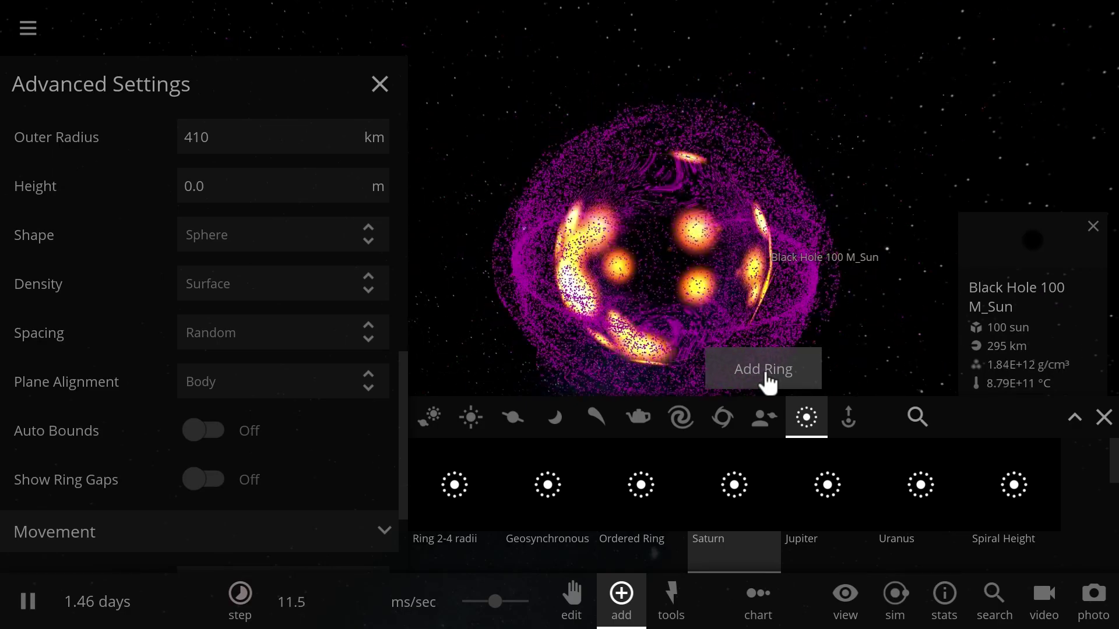
Close the ring settings and the object library and slow the simulation to about 1.89 ms/sec
left_click(380, 84)
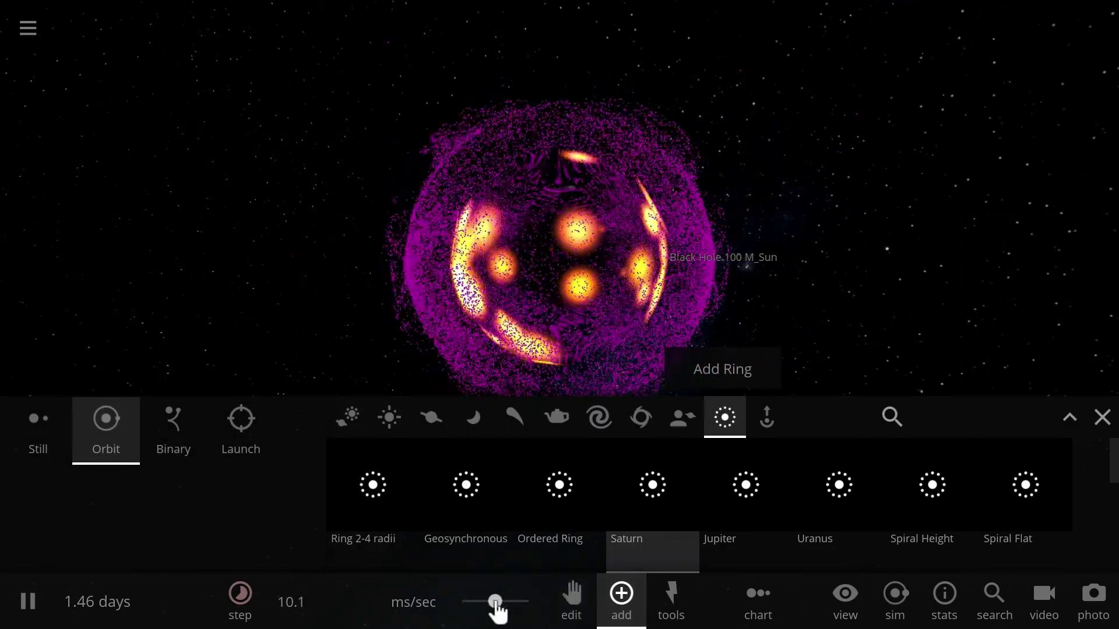
mouse_move(496, 606)
left_mouse_down()
mouse_move(482, 609)
mouse_move(482, 598)
left_mouse_up()
left_click(623, 607)
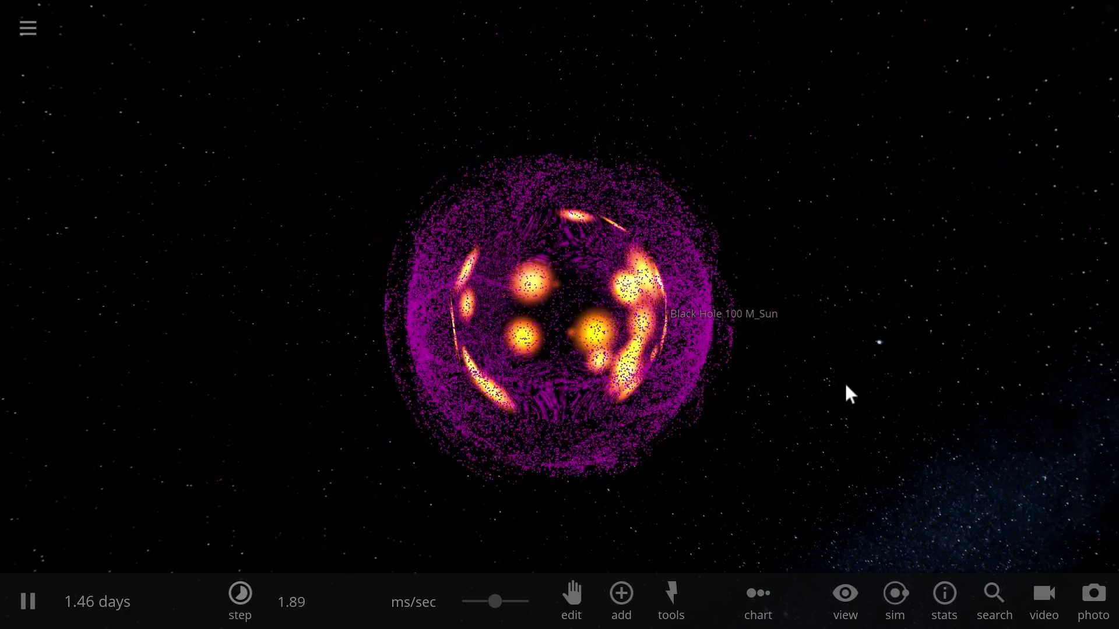
Examine the magenta particle cloud around Black Hole 100 M_Sun from several angles and distances
left_click_drag(847, 385, 604, 381)
scroll(851, 353, "down", 3)
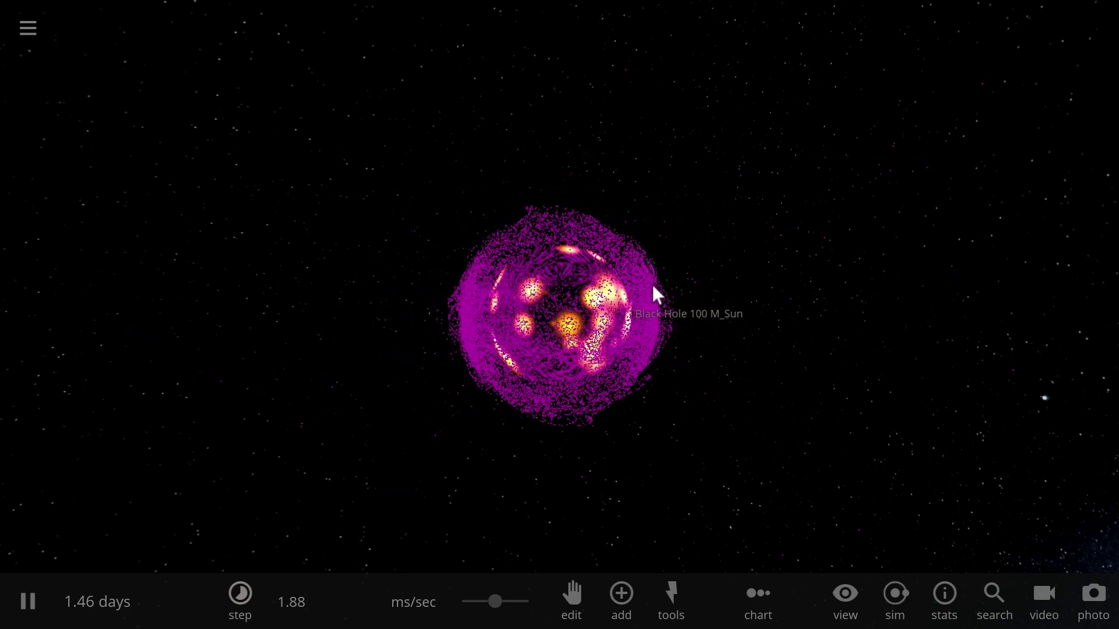
left_click_drag(829, 297, 809, 313)
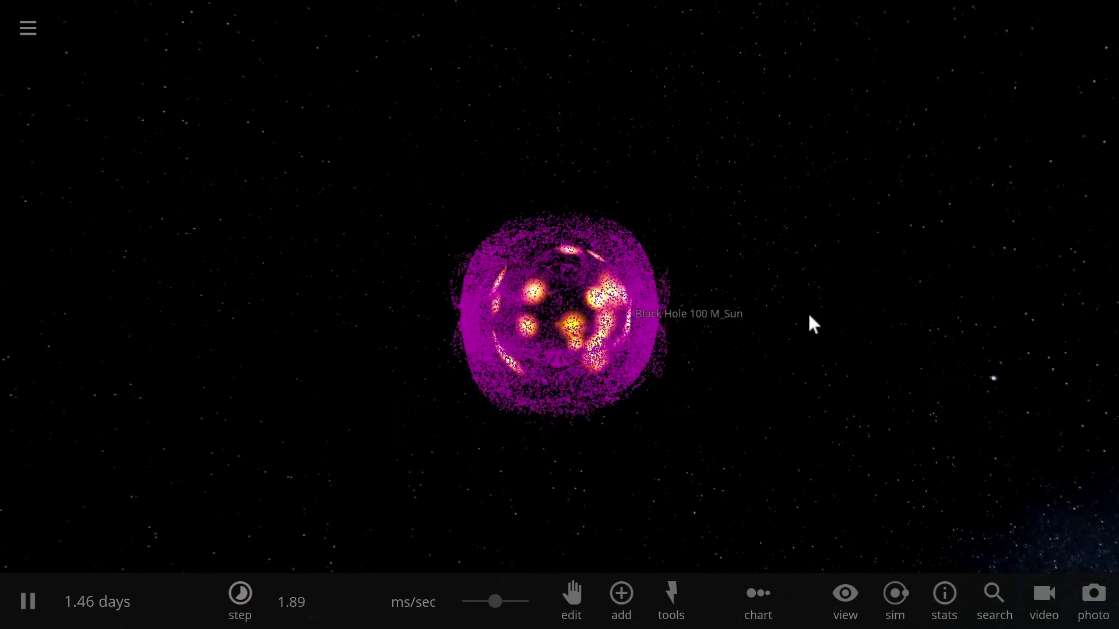
left_click_drag(796, 361, 656, 360)
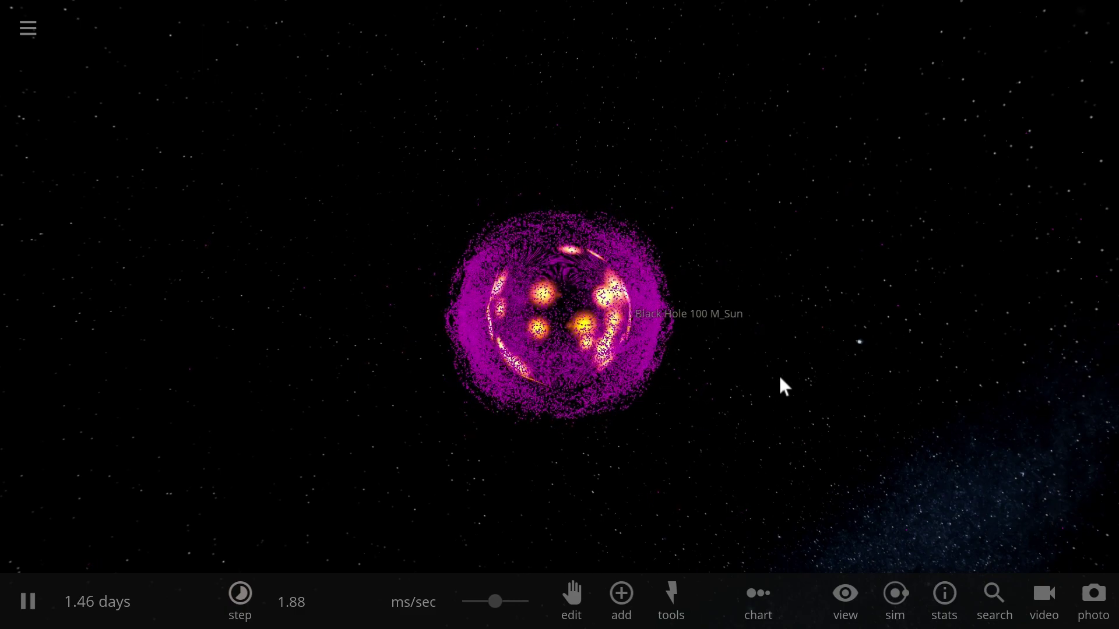
left_click_drag(839, 373, 810, 385)
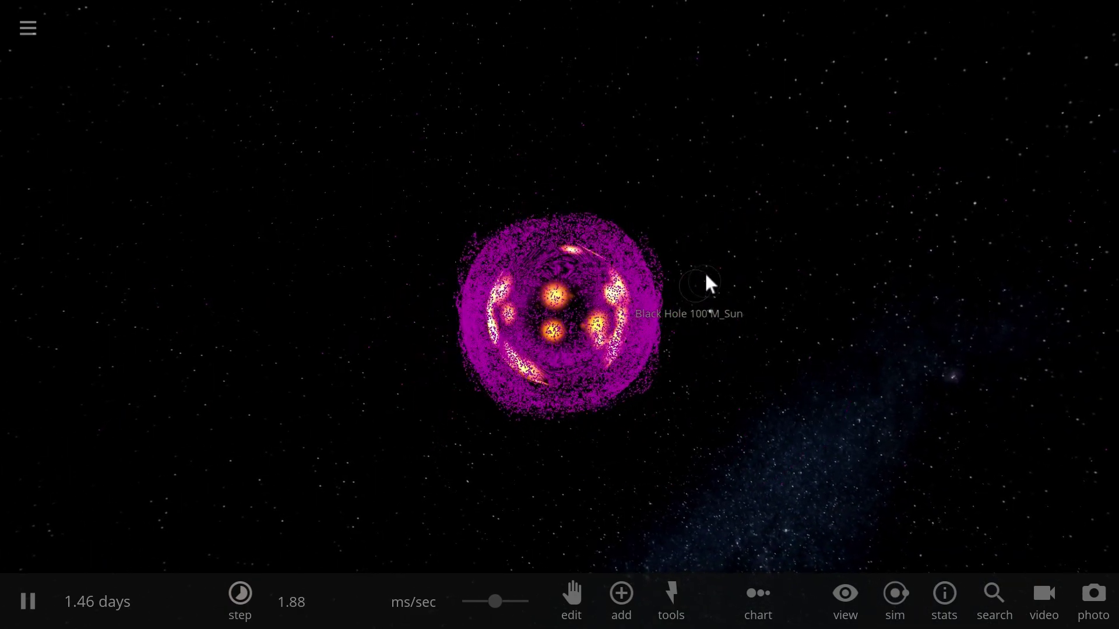
scroll(740, 288, "up", 3)
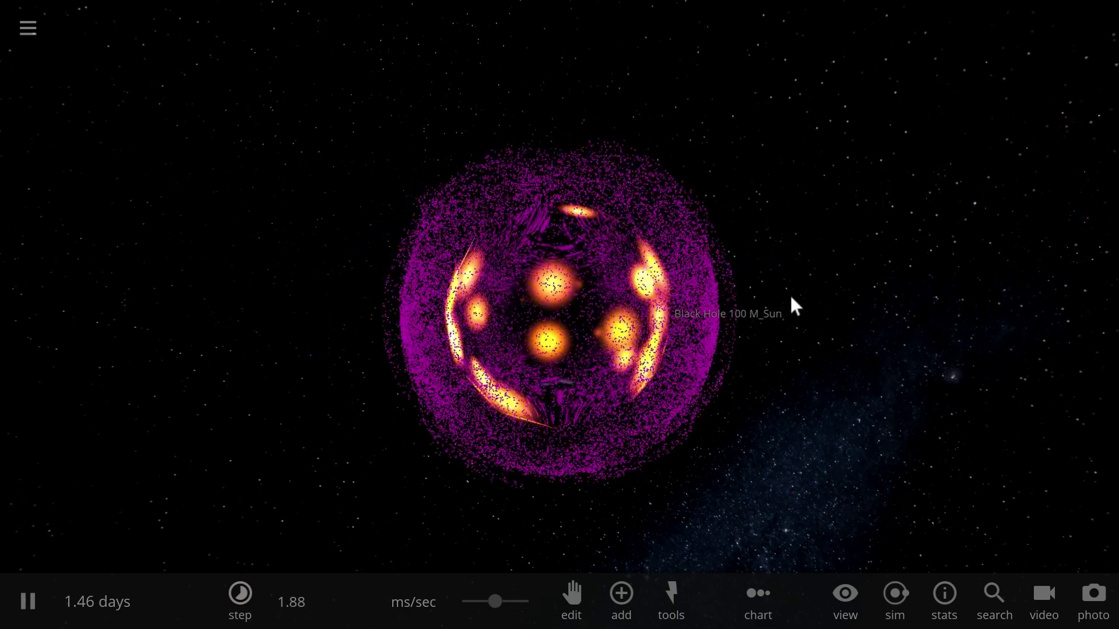
scroll(804, 356, "down", 3)
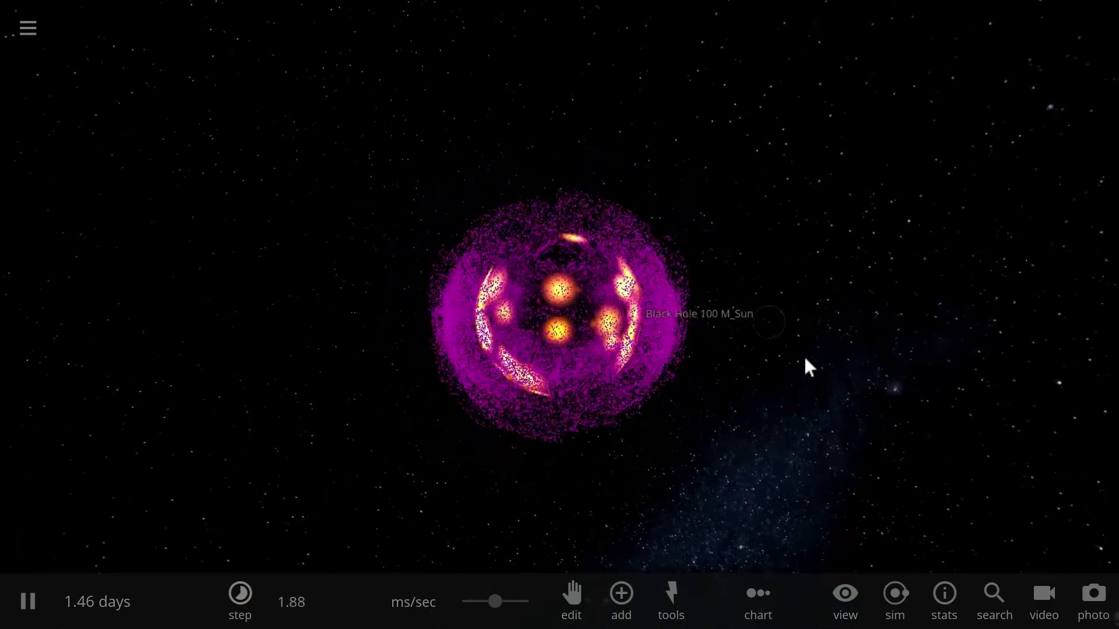
Slow the simulation to about 1.02 ms/sec with the black hole's particle cloud viewed from another angle
right_click_drag(797, 362, 850, 328)
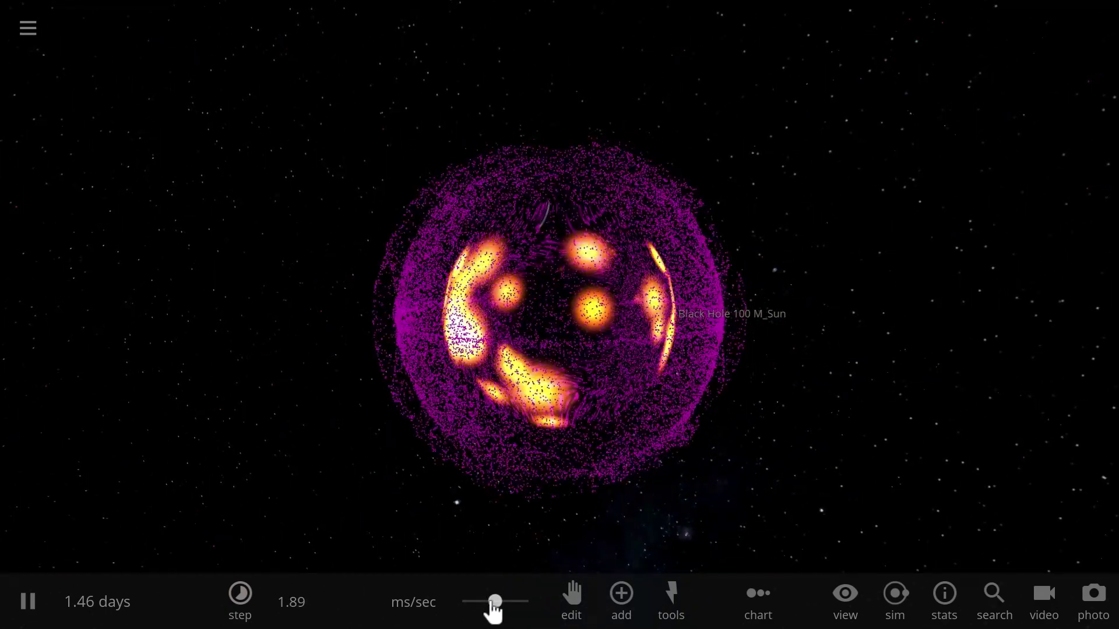
mouse_move(496, 609)
left_mouse_down()
mouse_move(480, 605)
mouse_move(497, 609)
left_mouse_up()
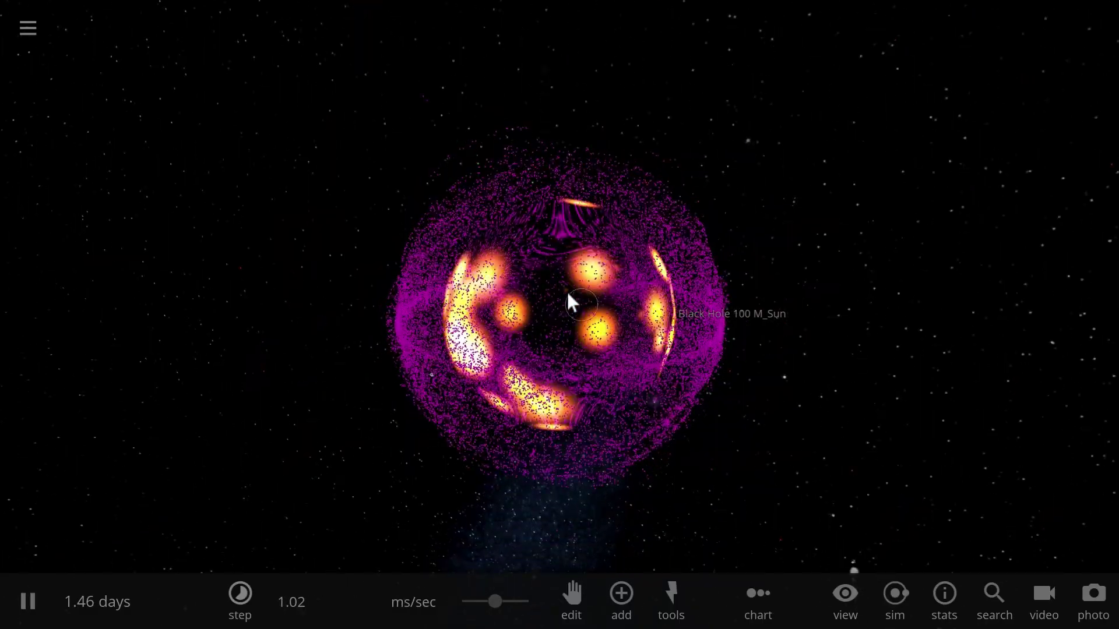
Examine the magenta cloud around Black Hole 100 M_Sun and the wide yellow particle disk surrounding it from several angles and distances
key("space")
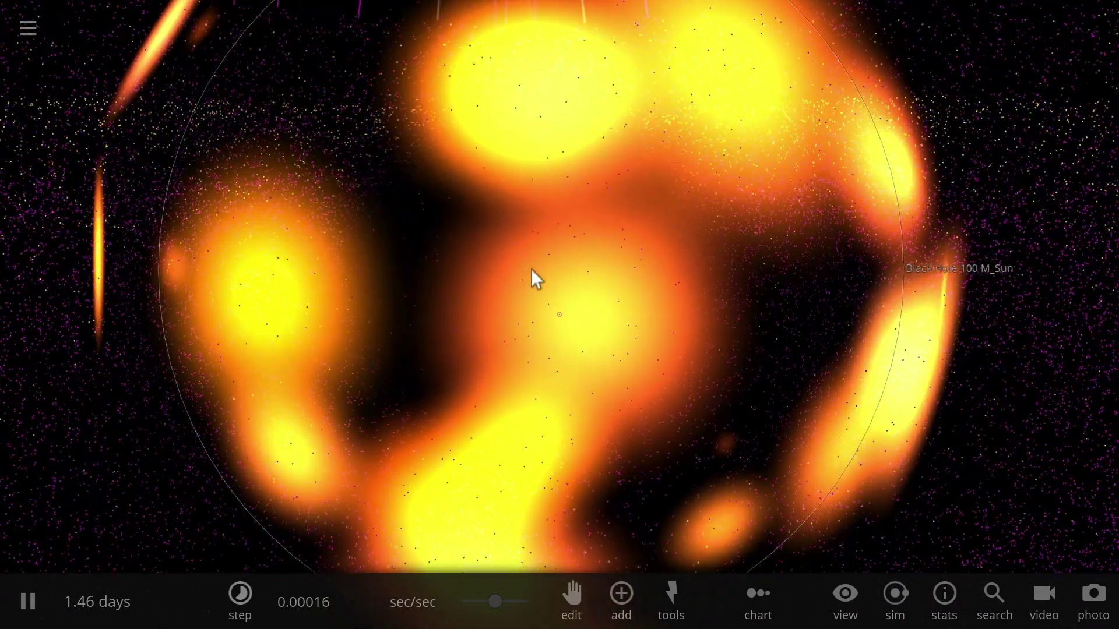
scroll(540, 268, "down", 10)
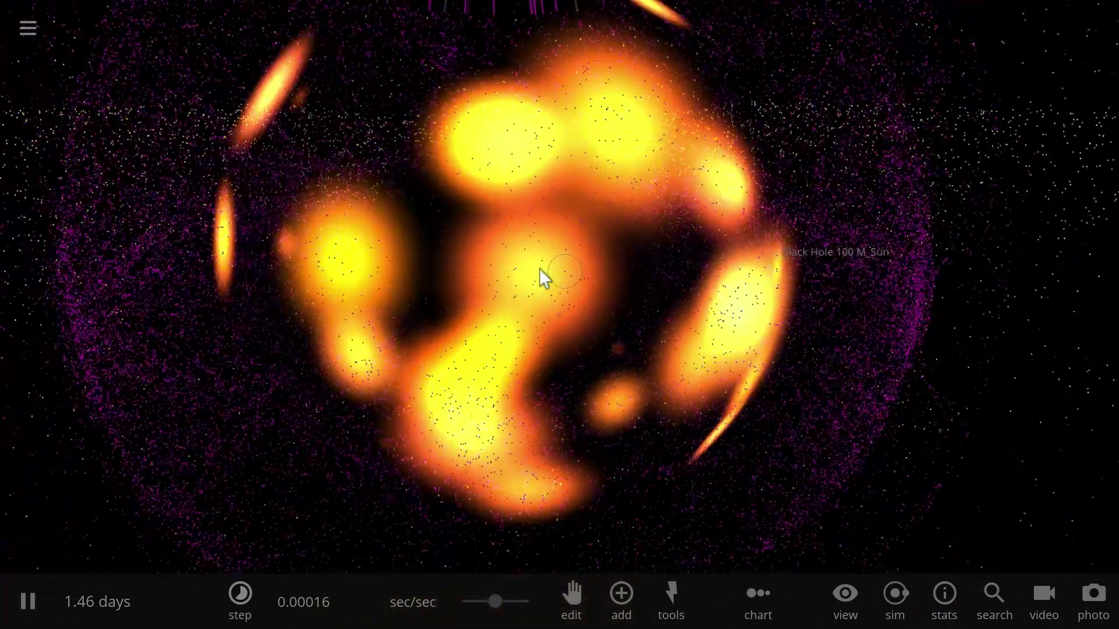
scroll(541, 273, "down", 5)
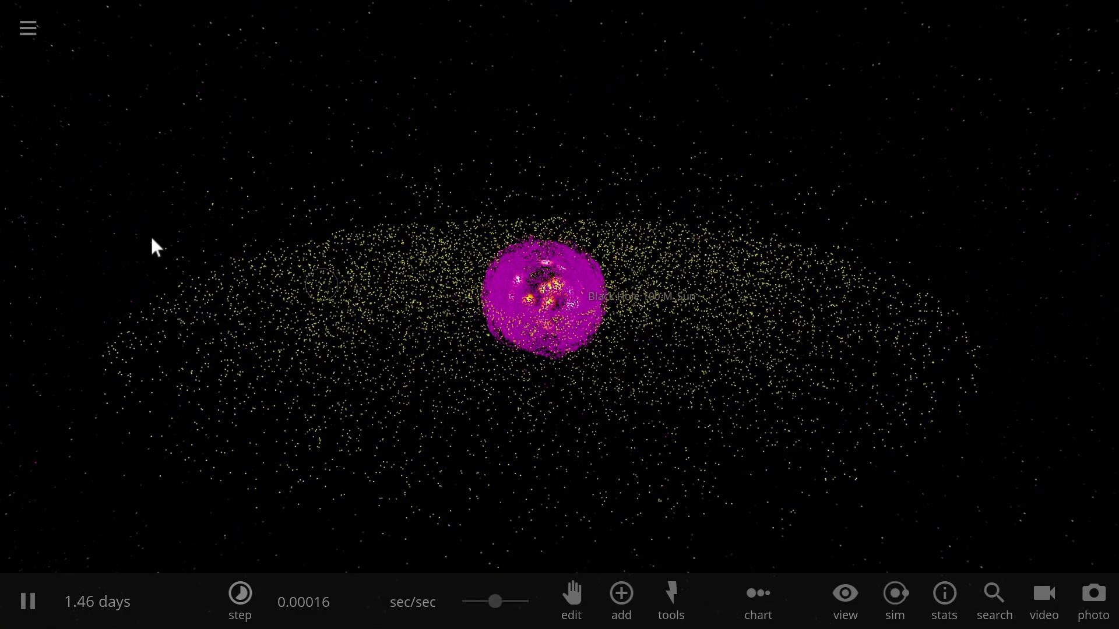
right_click_drag(137, 196, 201, 168)
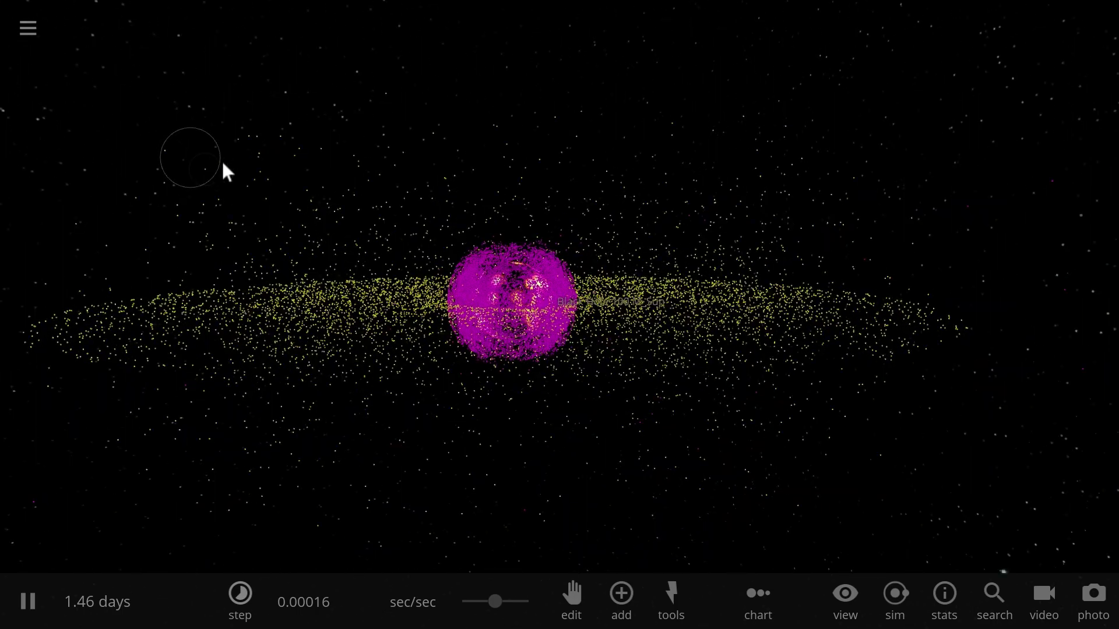
right_click_drag(544, 287, 541, 318)
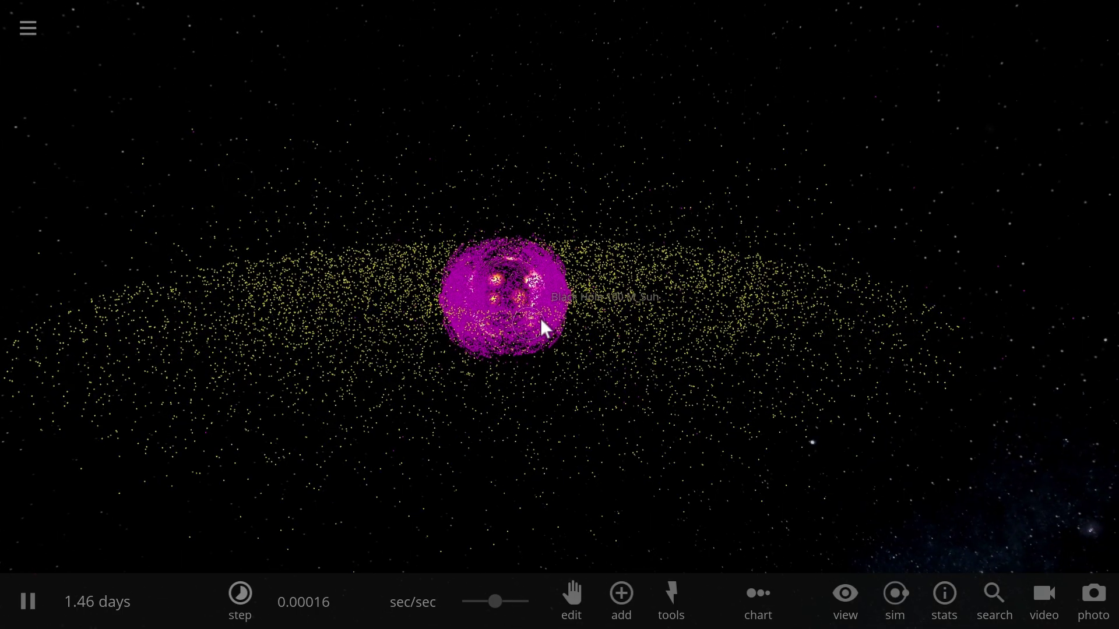
scroll(540, 318, "up", 3)
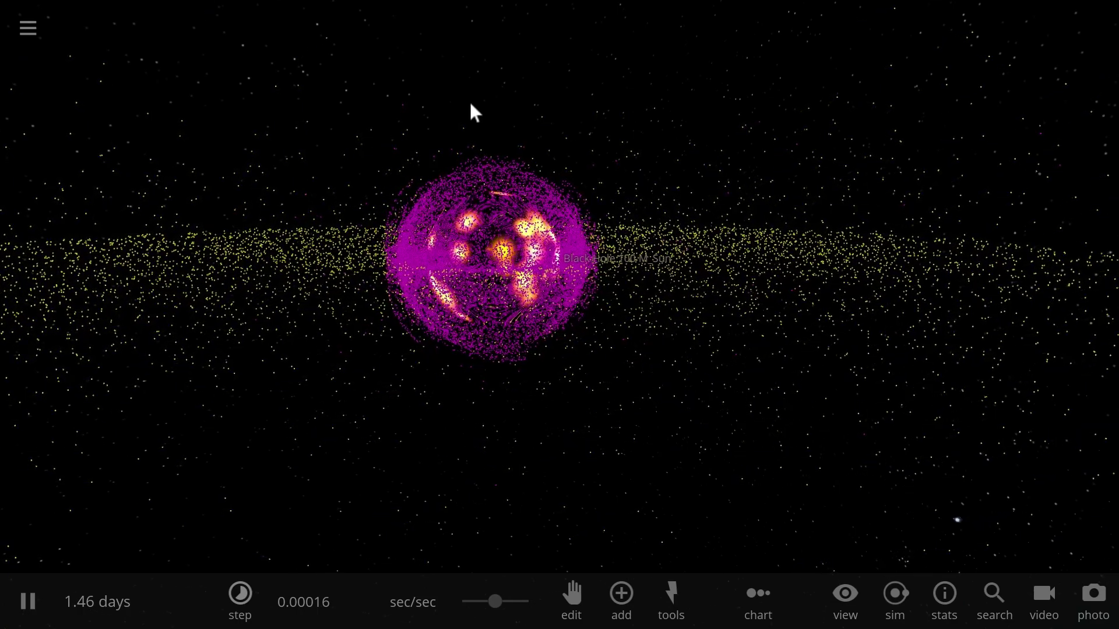
left_click_drag(472, 105, 566, 125)
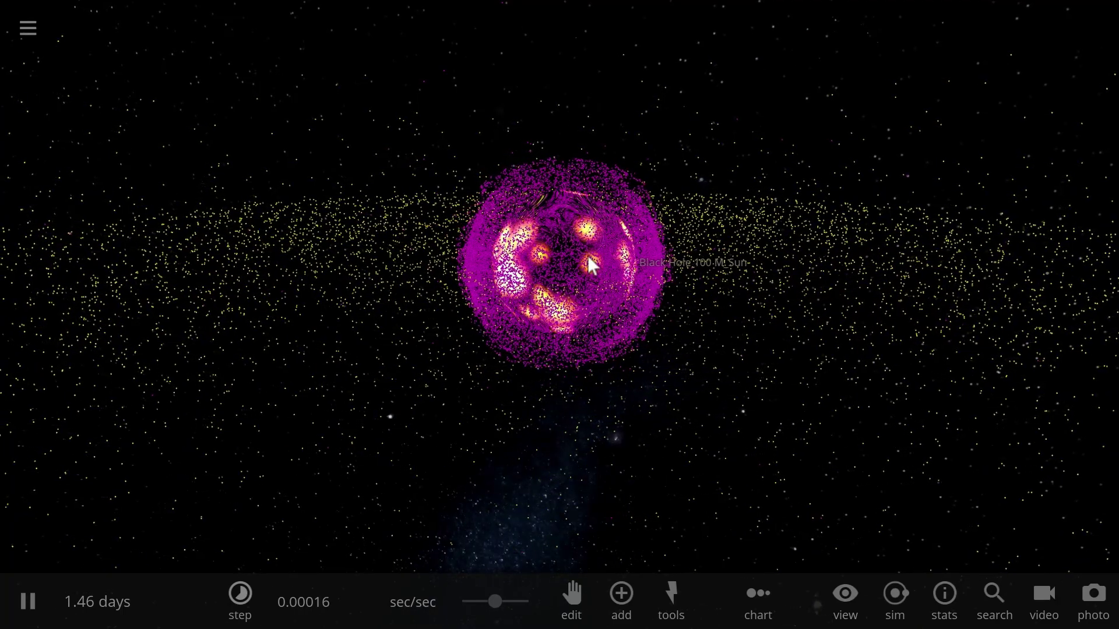
left_click(523, 124)
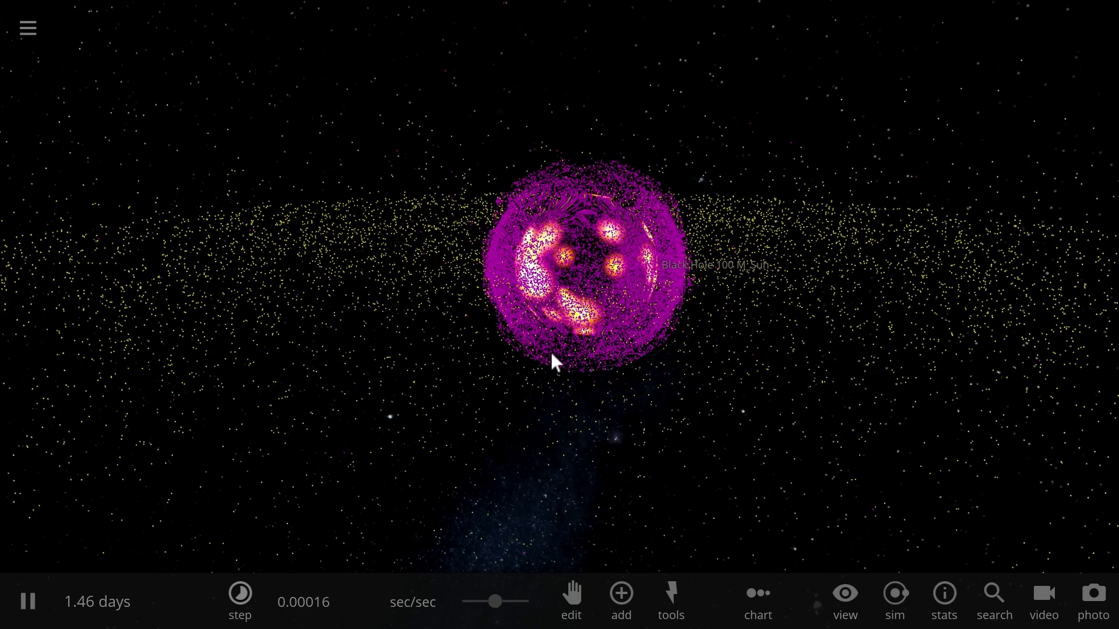
left_click(527, 206)
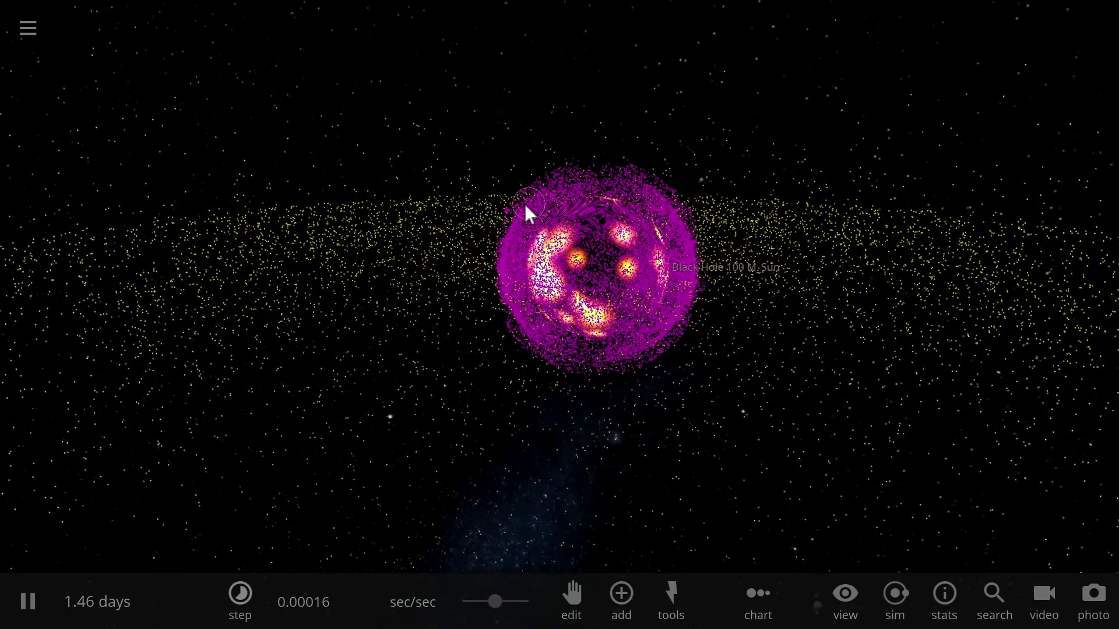
left_click(202, 266)
left_click(268, 221)
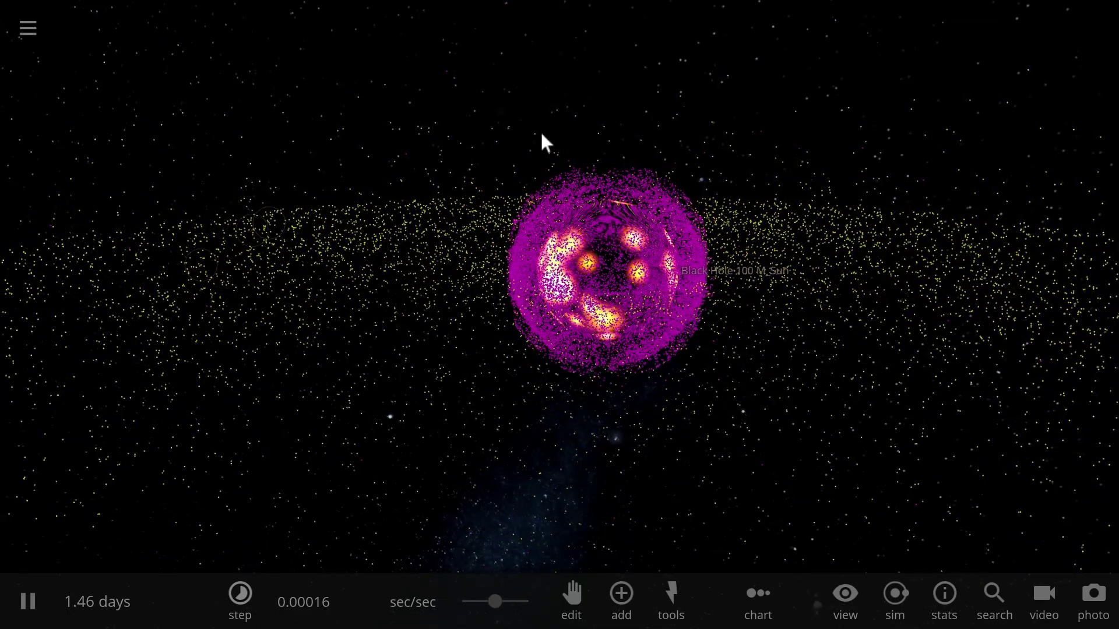
left_click(577, 119)
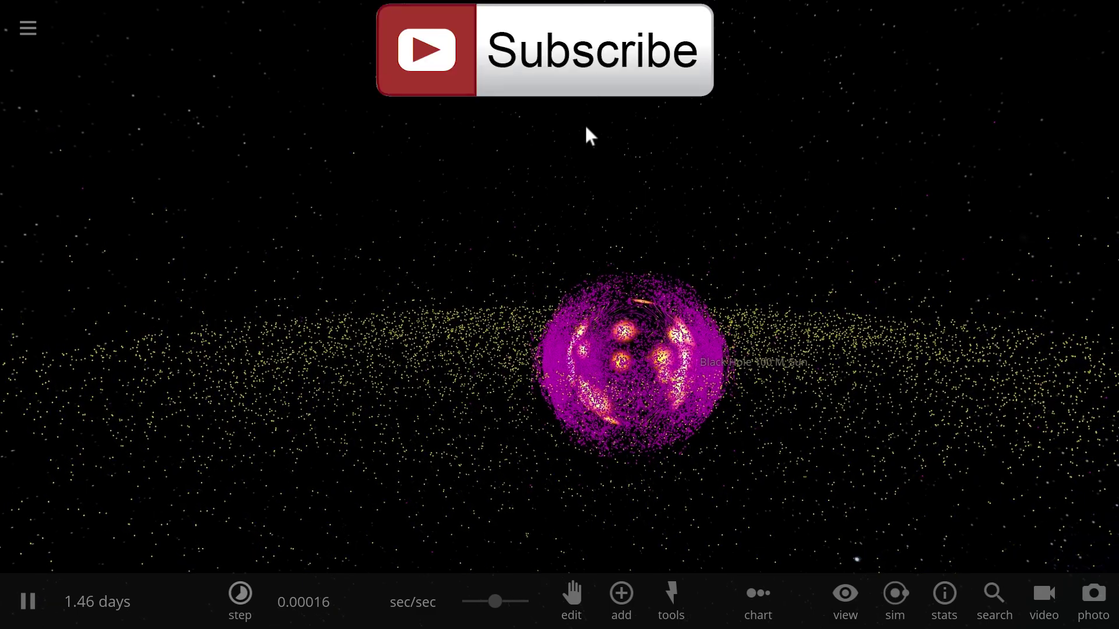
Examine the glowing blobs inside the black hole's magenta particle cloud from another angle and at close range
left_click_drag(596, 137, 607, 142)
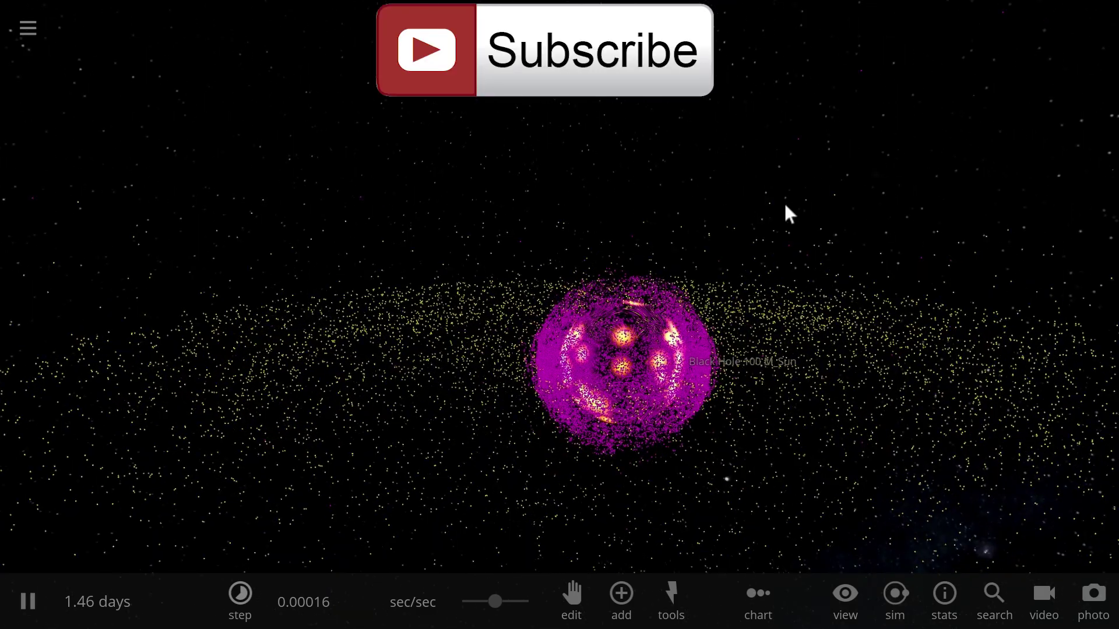
left_click_drag(791, 189, 624, 262)
scroll(791, 330, "up", 3)
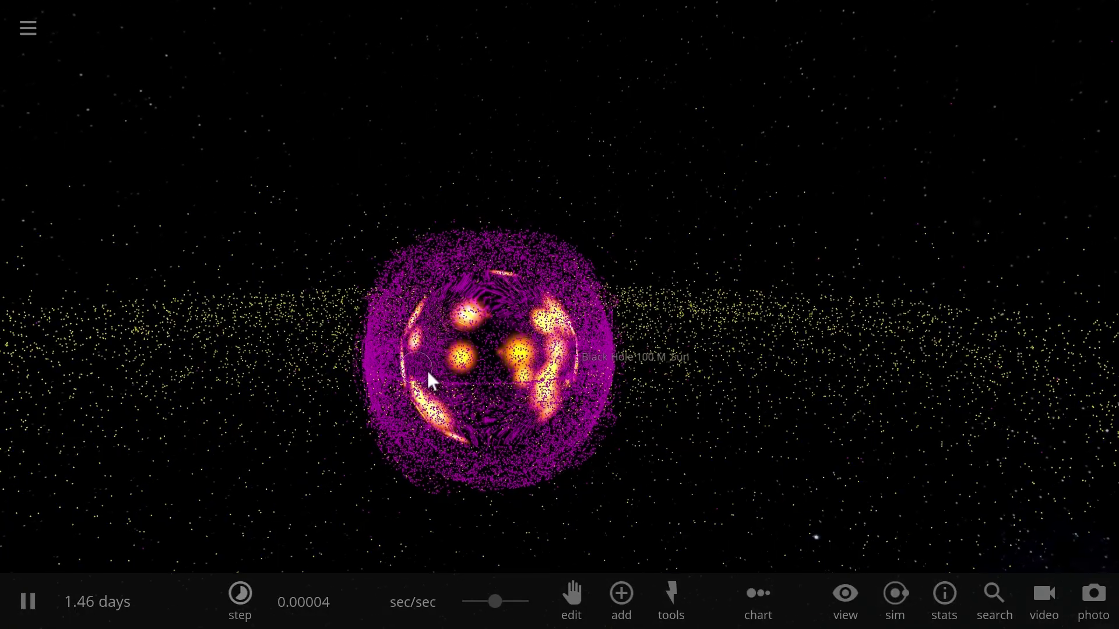
scroll(431, 372, "up", 3)
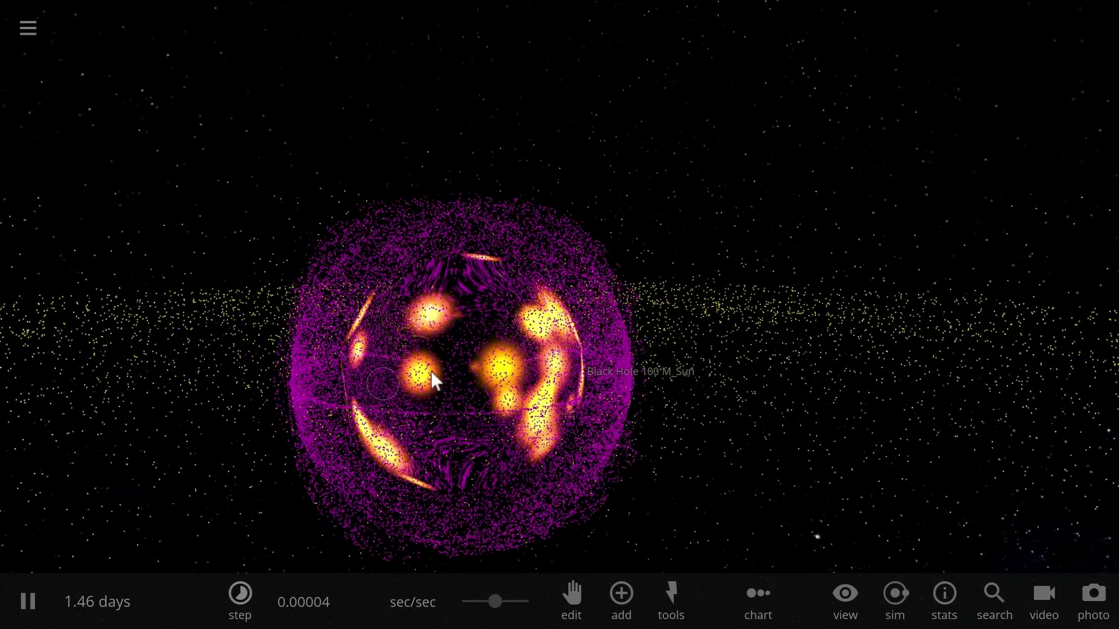
left_click_drag(436, 381, 407, 375)
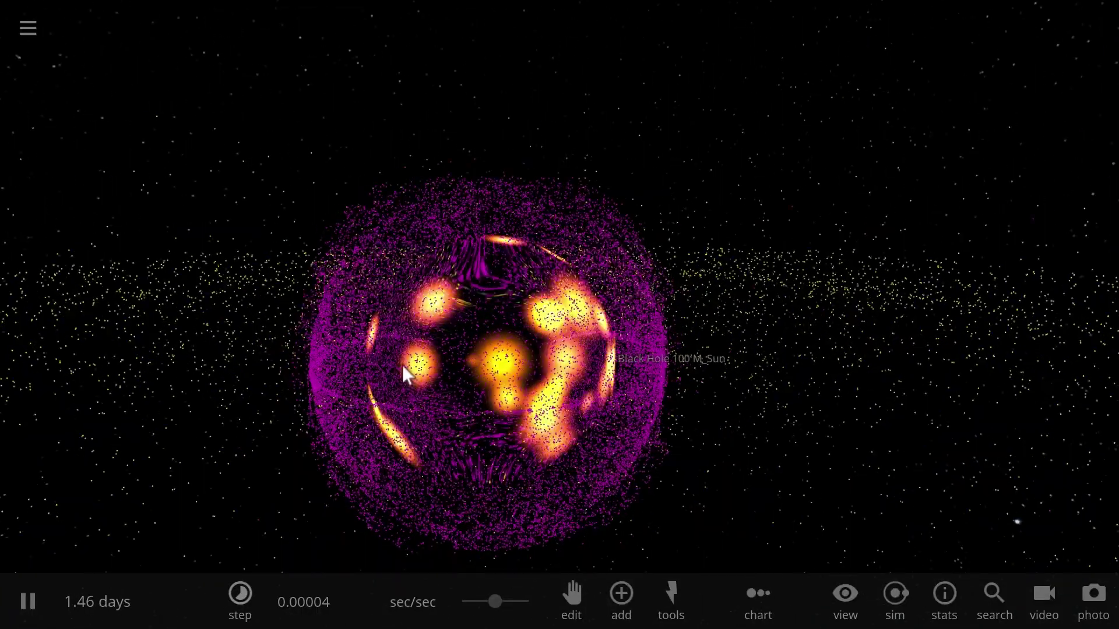
scroll(403, 368, "up", 5)
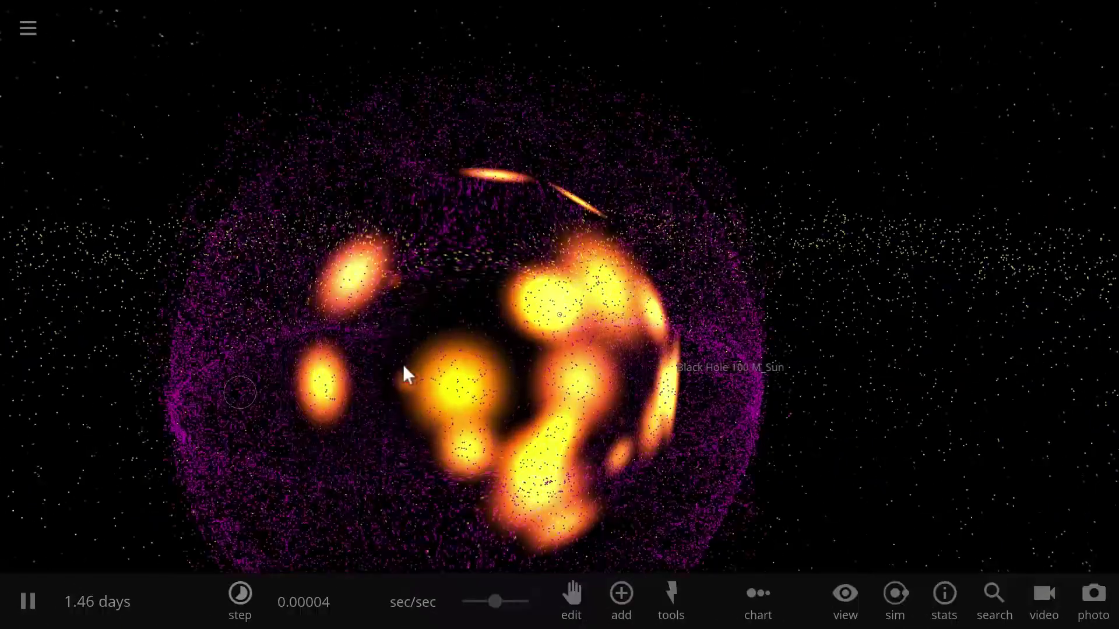
scroll(404, 367, "up", 5)
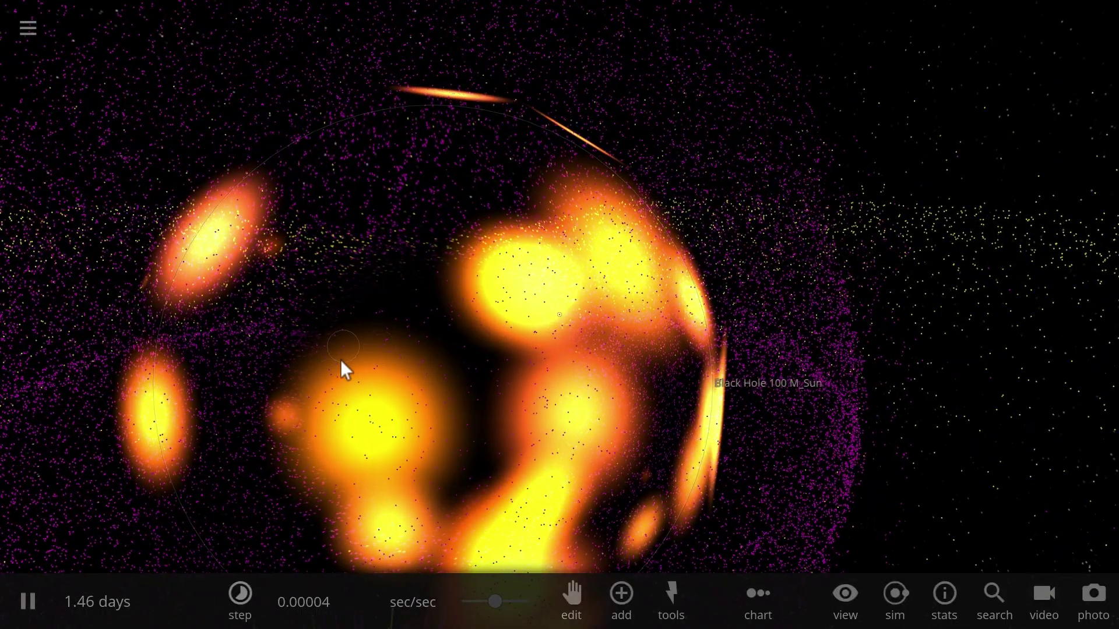
scroll(335, 362, "up", 5)
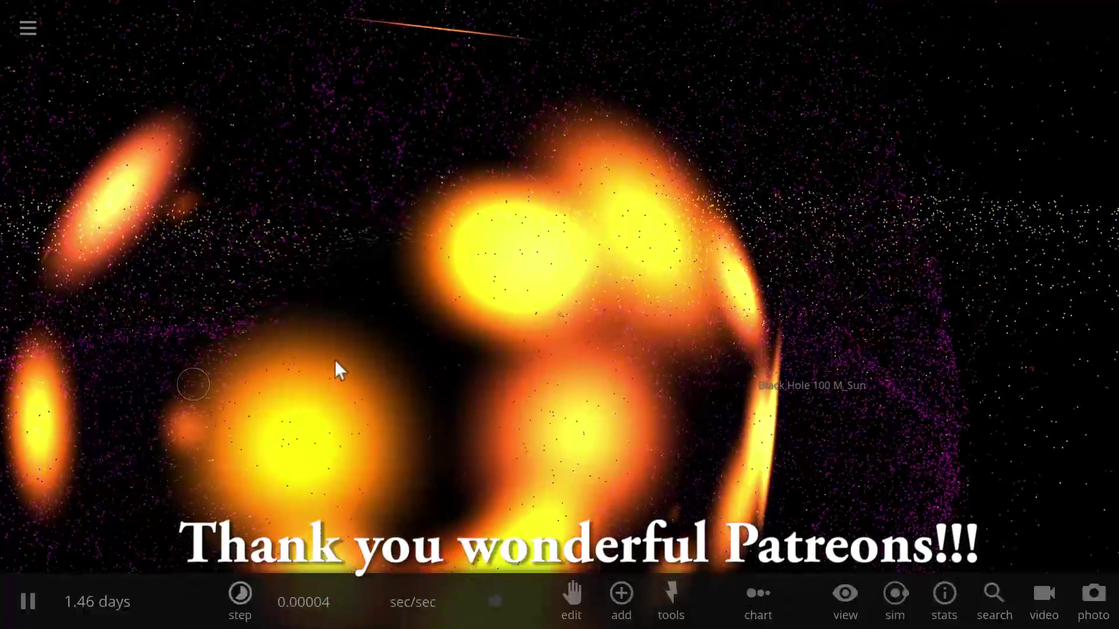
scroll(344, 366, "up", 5)
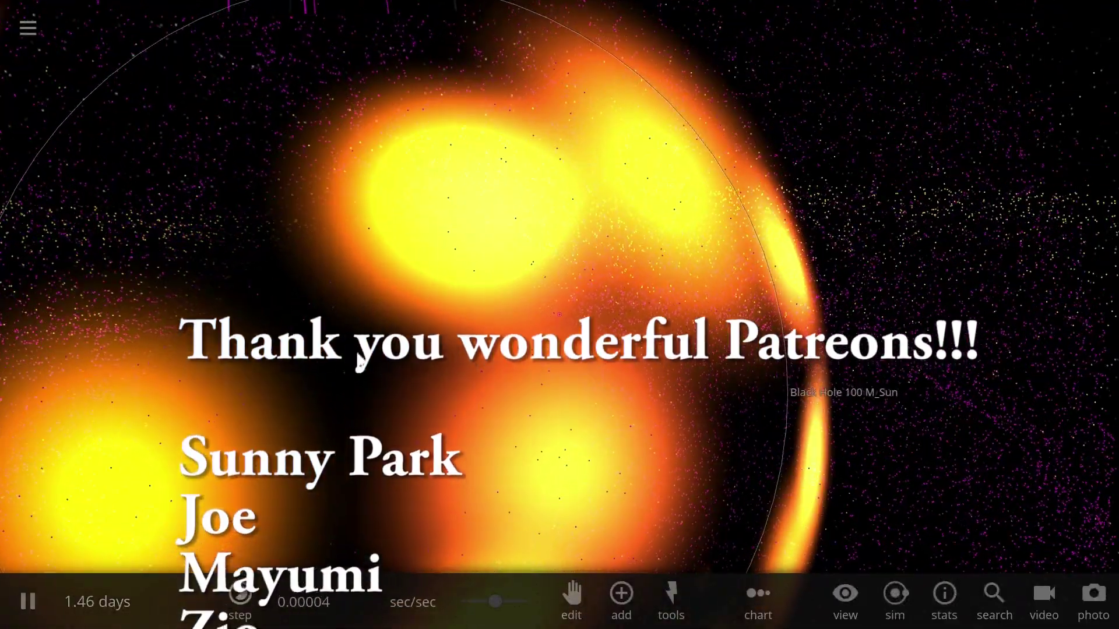